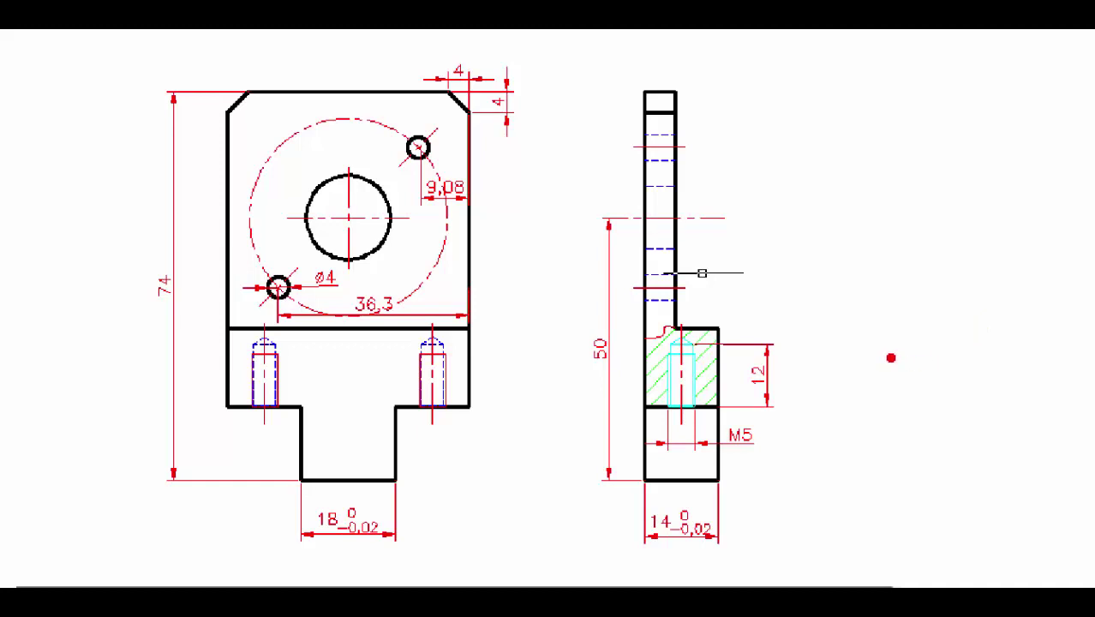
Window-select the stray short horizontal line across the upper side view and erase it
drag(290, 165, 395, 261)
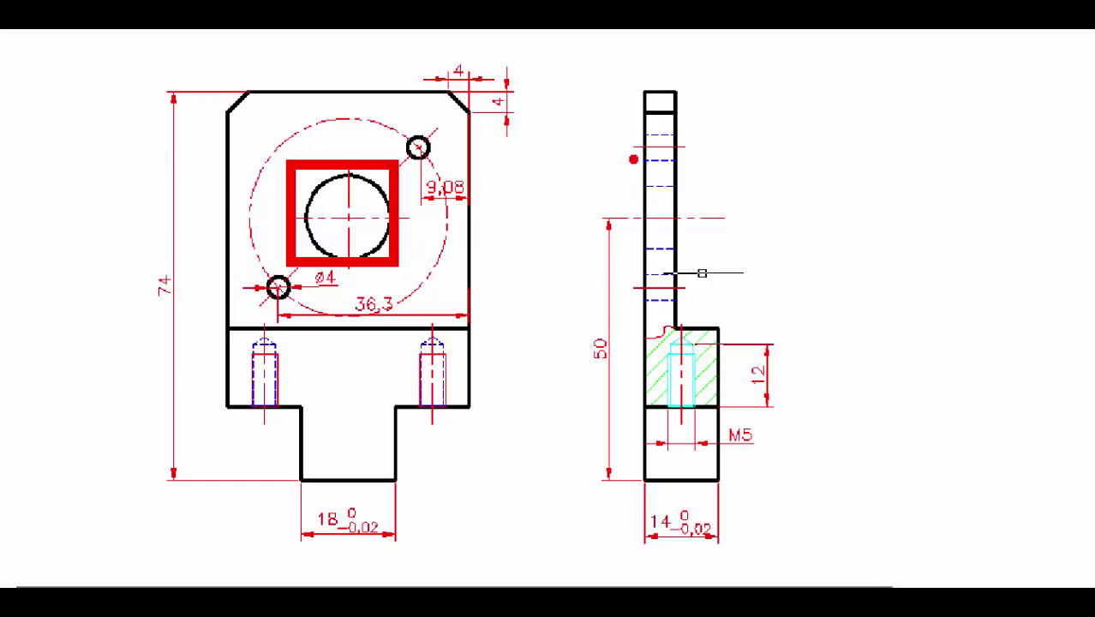
drag(633, 160, 716, 266)
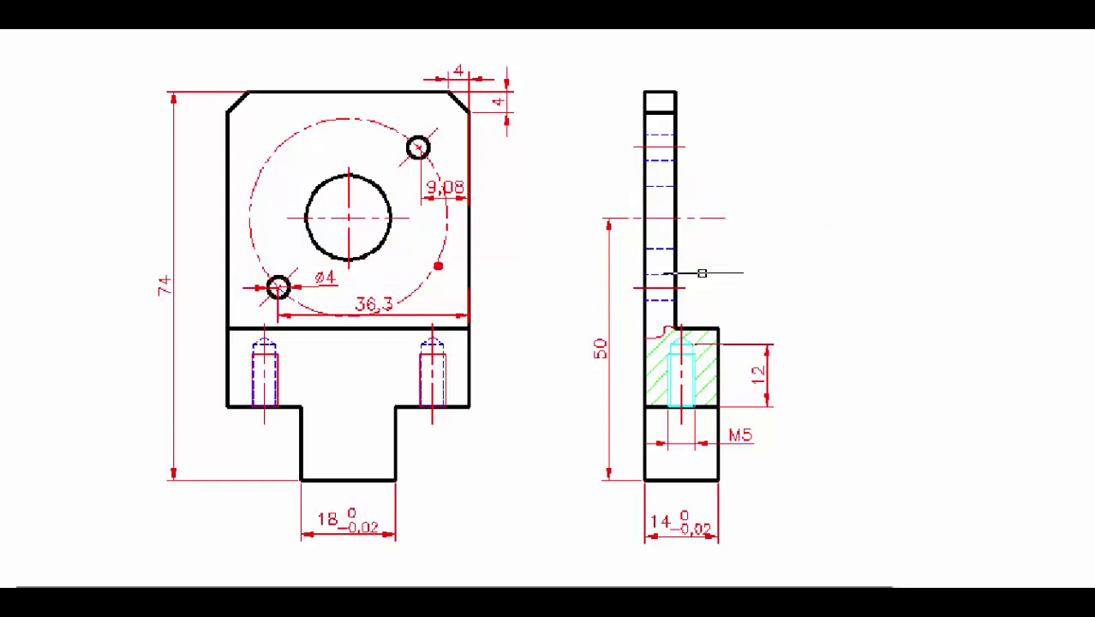
drag(377, 255, 459, 329)
drag(324, 196, 371, 237)
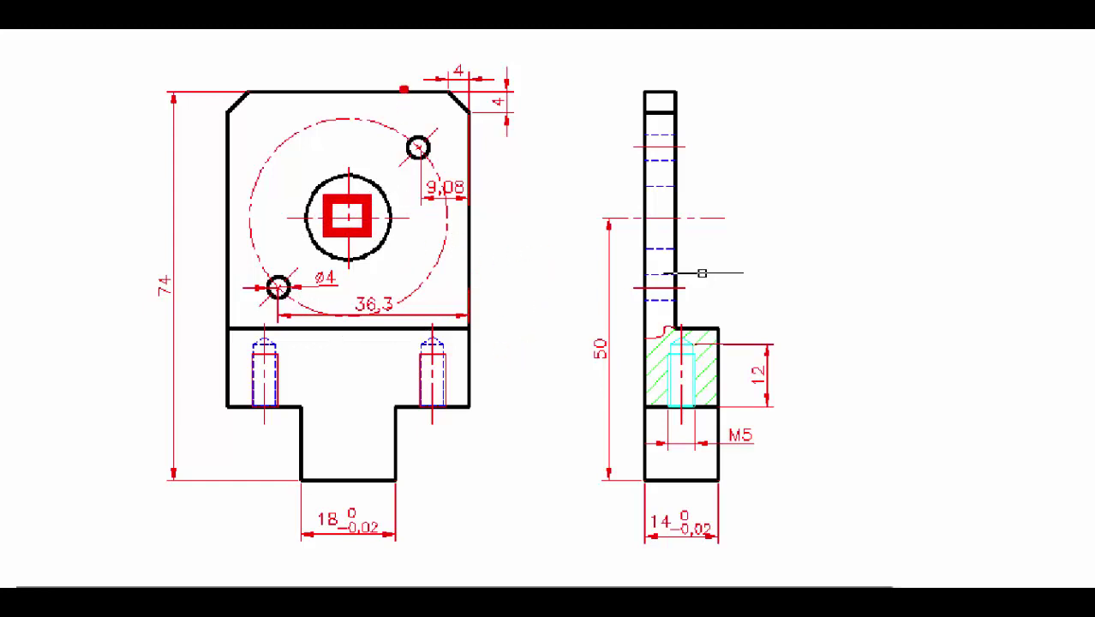
drag(353, 49, 351, 519)
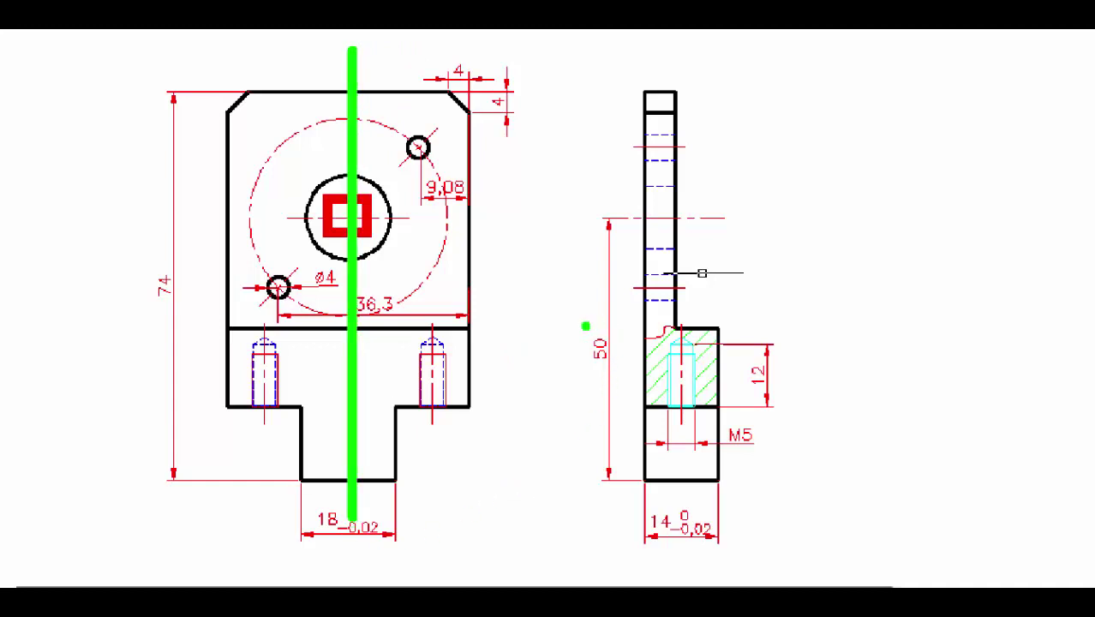
drag(579, 327, 648, 403)
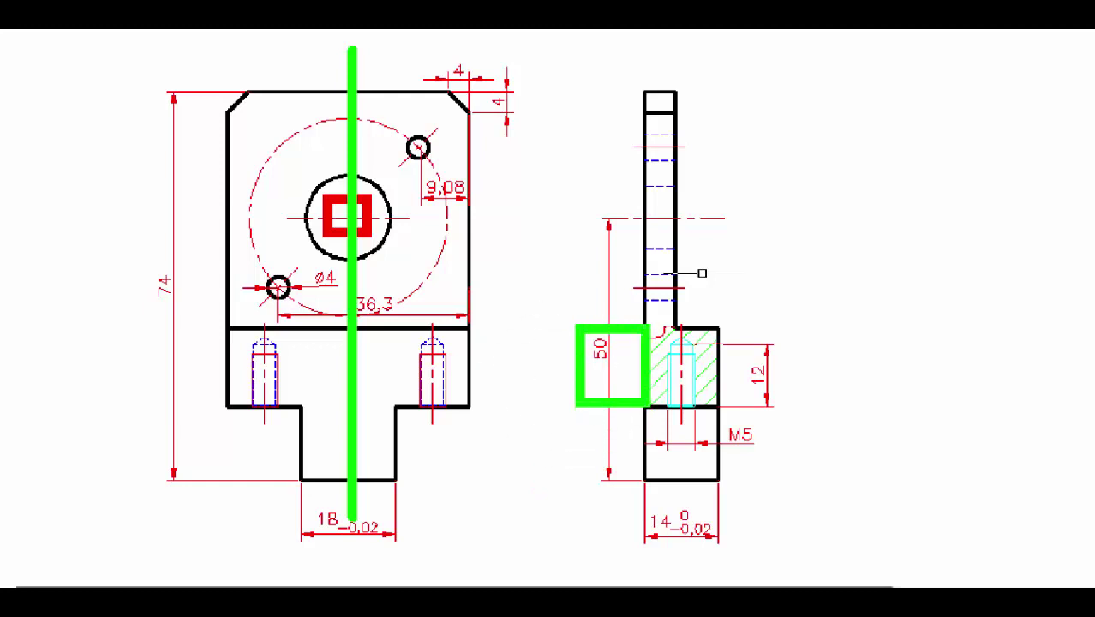
key(e)
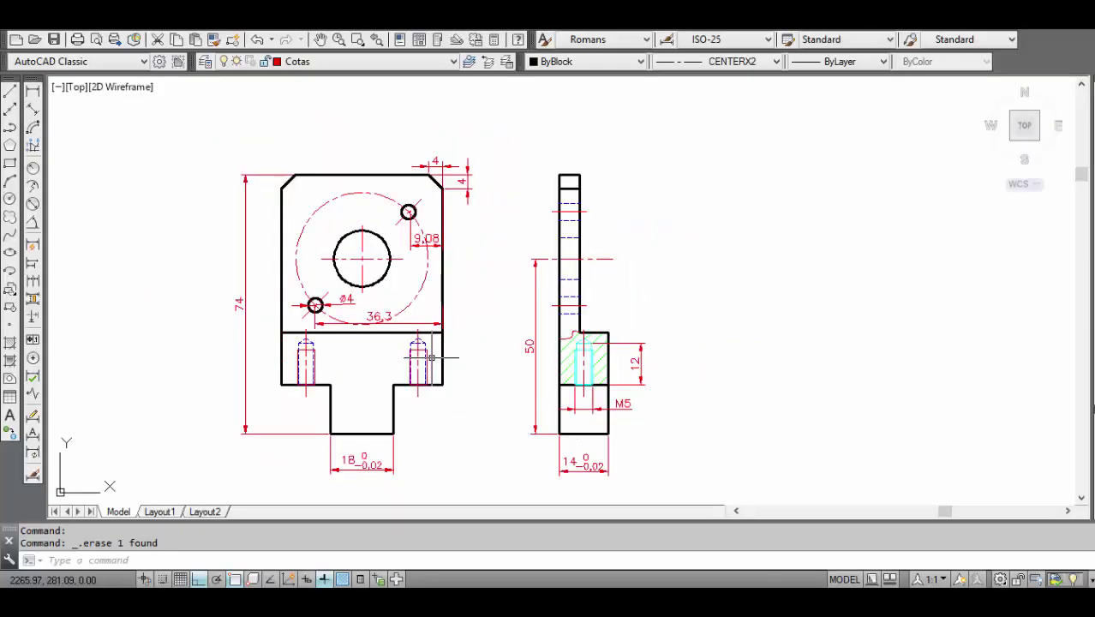
Dimension 23 from the front view's top-left corner to the hole centreline, placed above
click(33, 90)
click(282, 185)
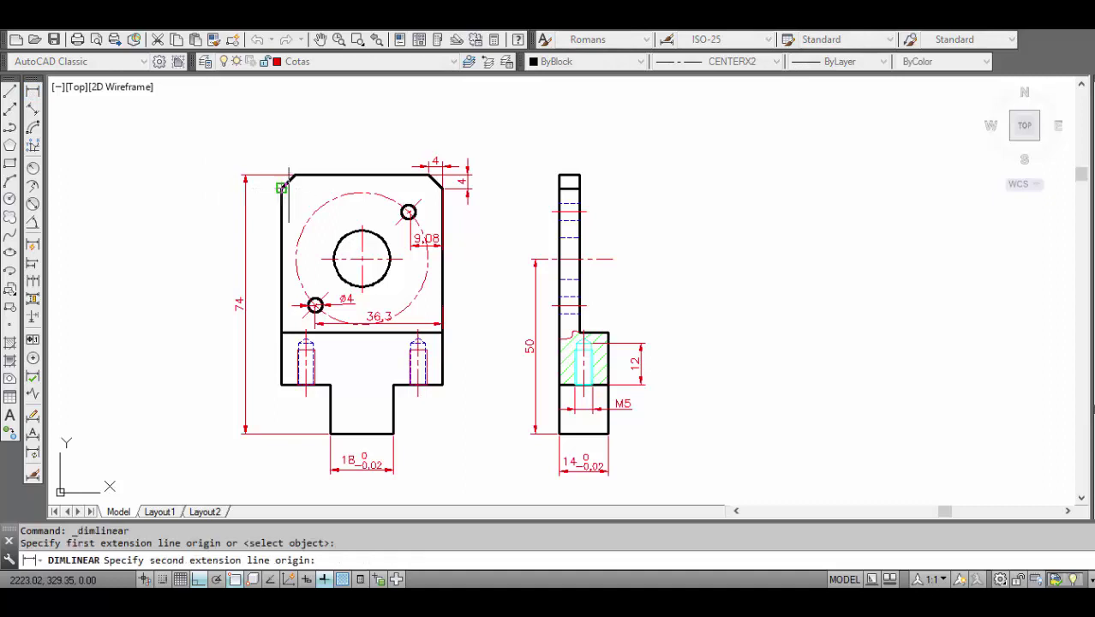
click(362, 258)
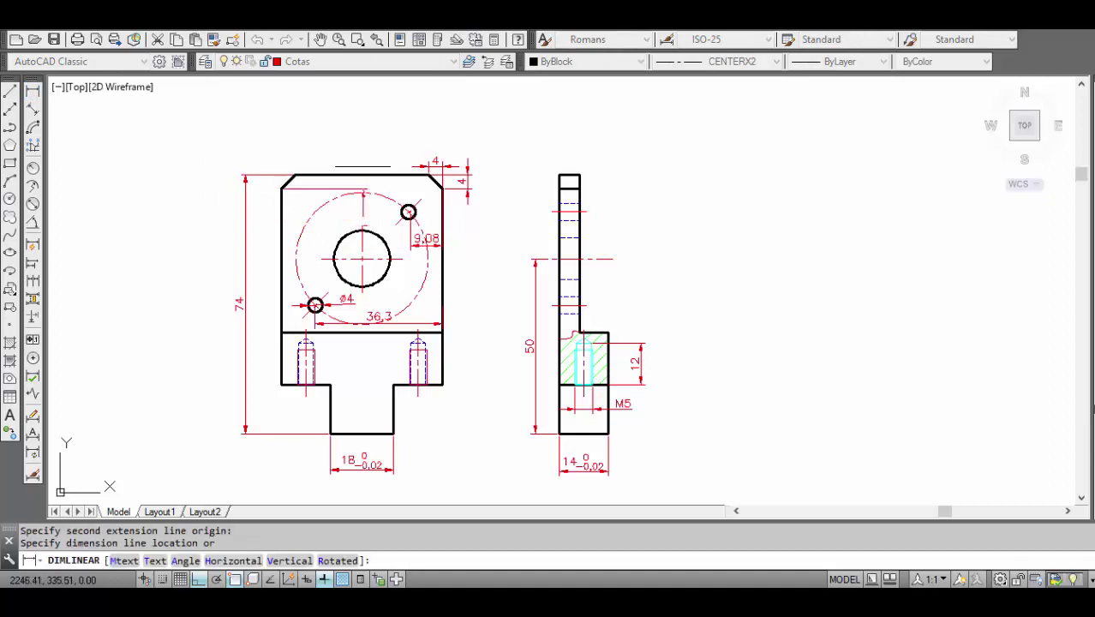
click(333, 144)
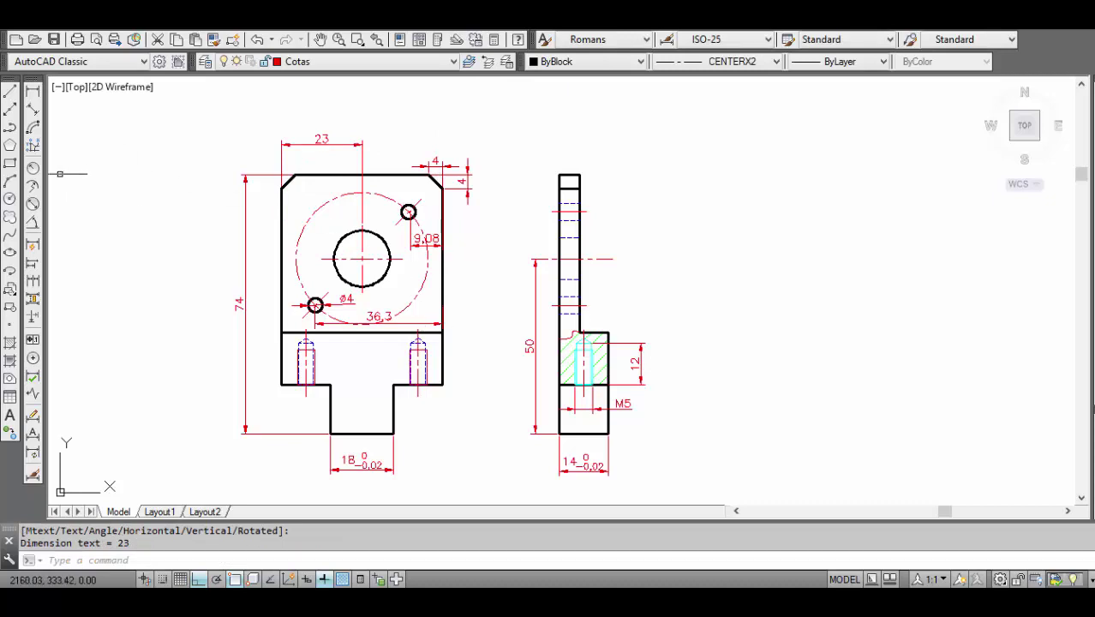
Add the ø16 diameter dimension to the large central circle of the front view
click(32, 204)
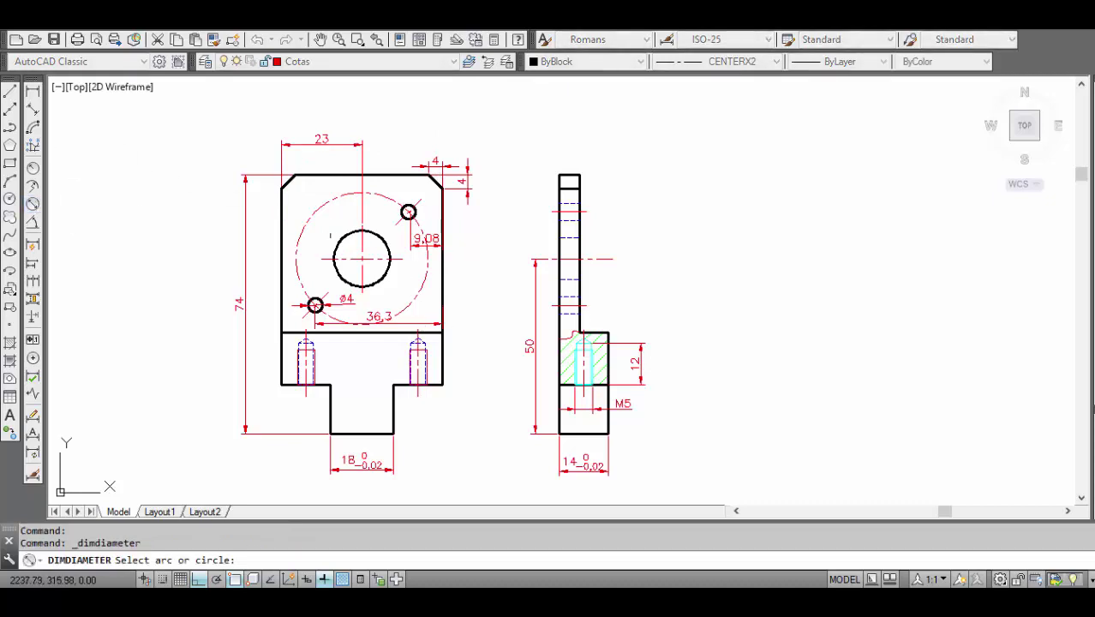
click(339, 237)
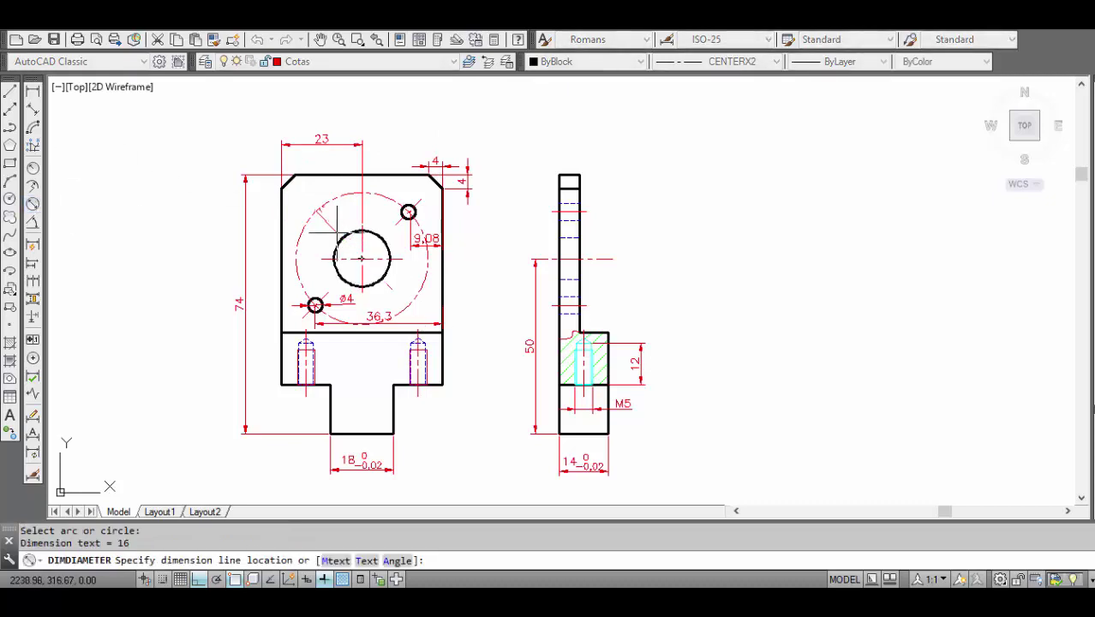
click(316, 216)
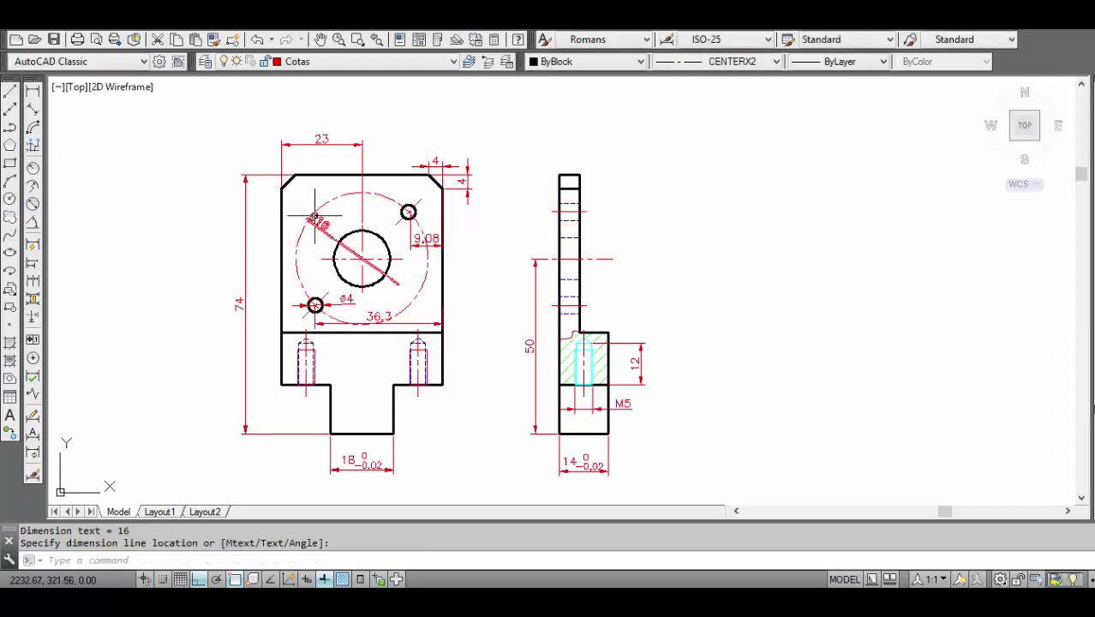
scroll(315, 216, up, 2)
right_click(315, 216)
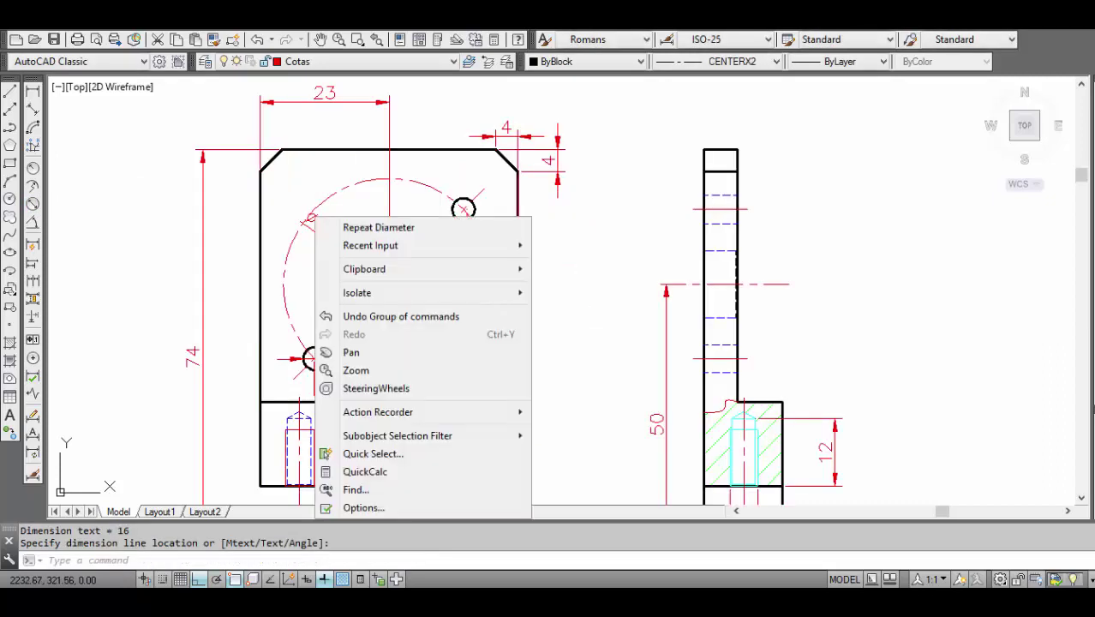
key(Escape)
scroll(475, 214, down, 2)
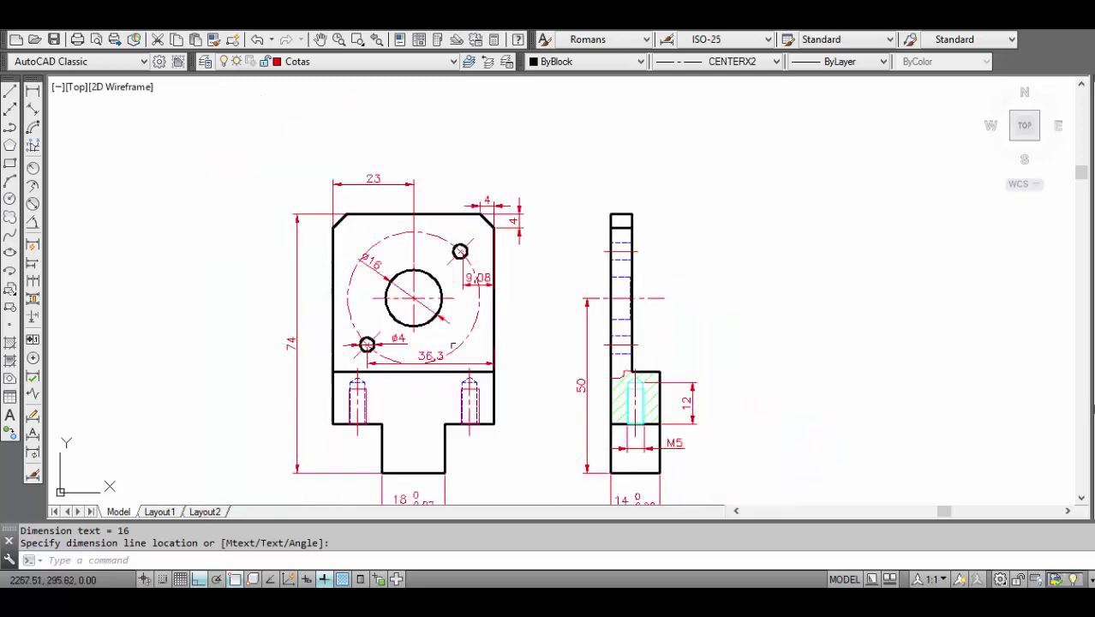
middle_drag(451, 356, 471, 265)
scroll(420, 322, up, 2)
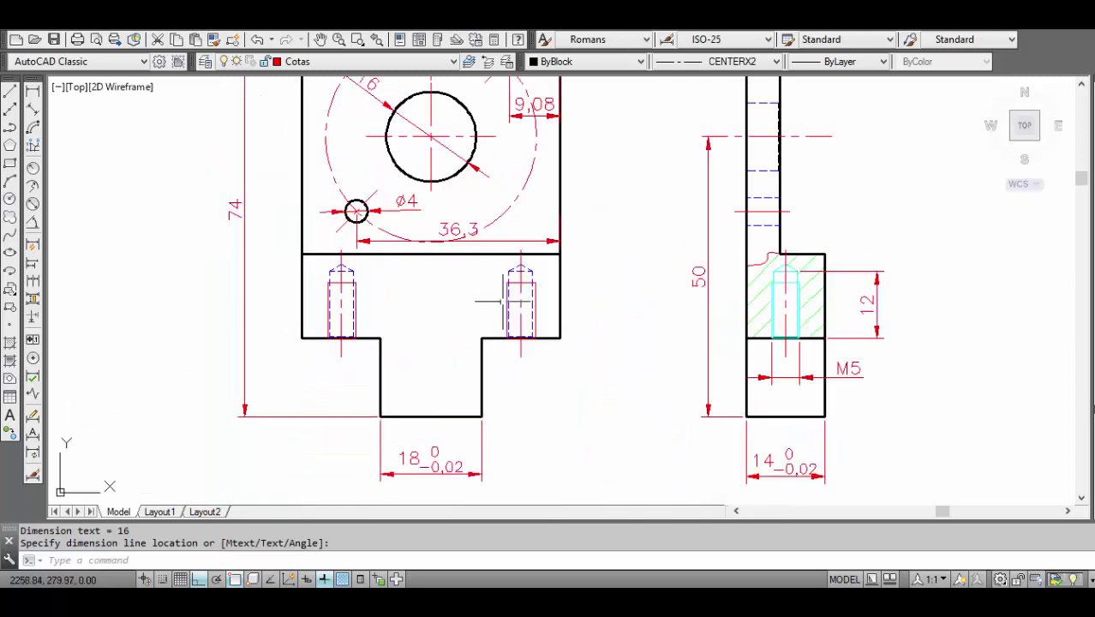
middle_drag(508, 313, 518, 259)
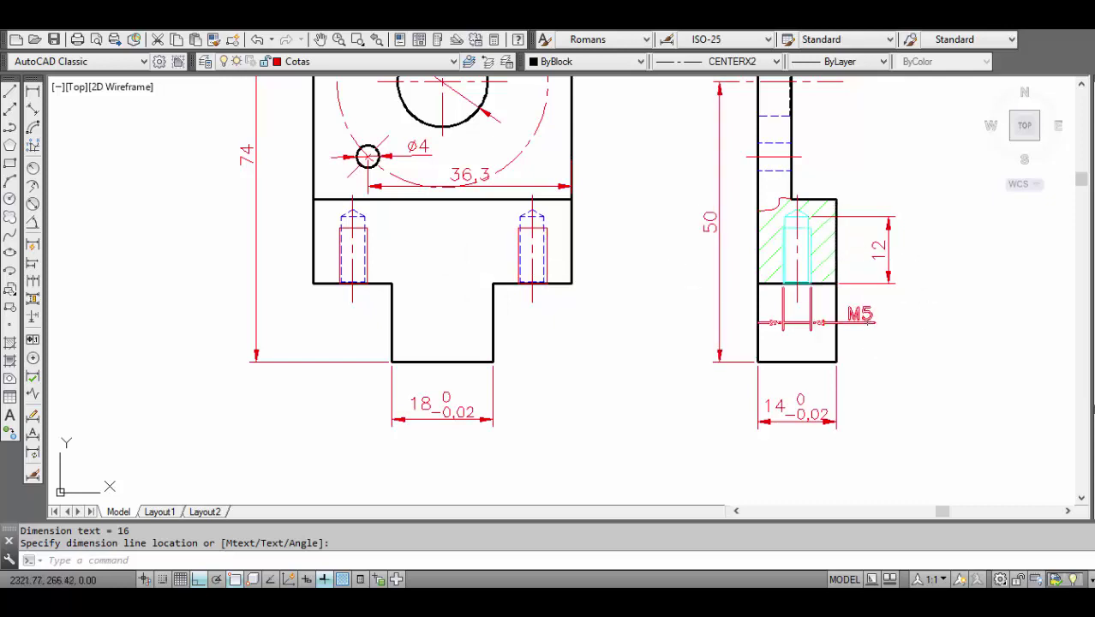
click(861, 317)
click(544, 317)
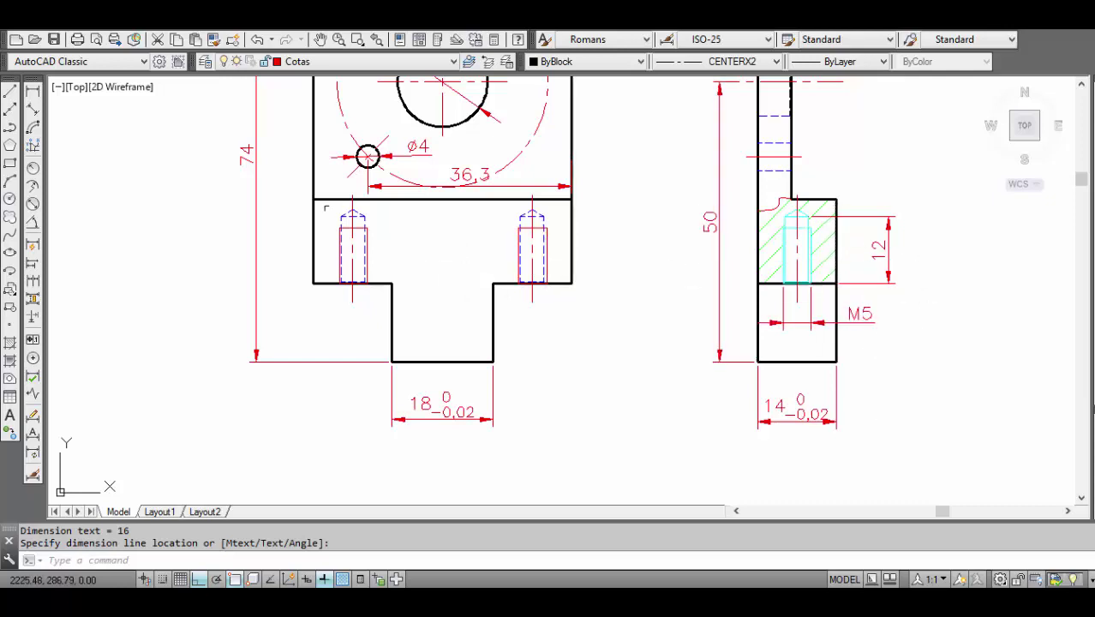
Dimension 32 between the two threaded-hole centrelines, placed below the front view
click(32, 91)
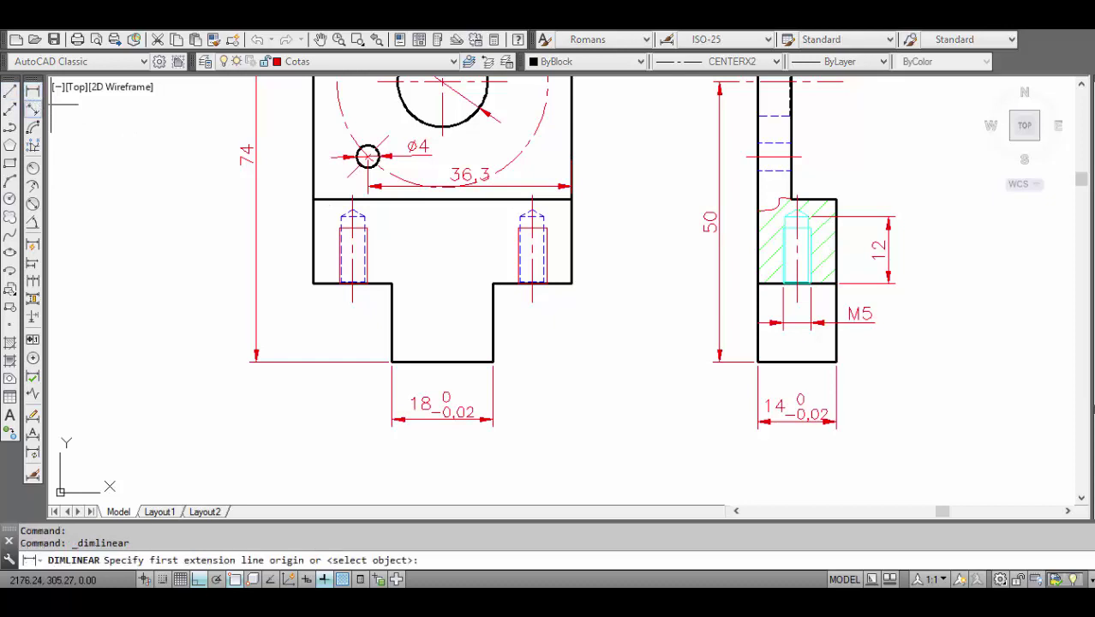
click(352, 302)
click(531, 300)
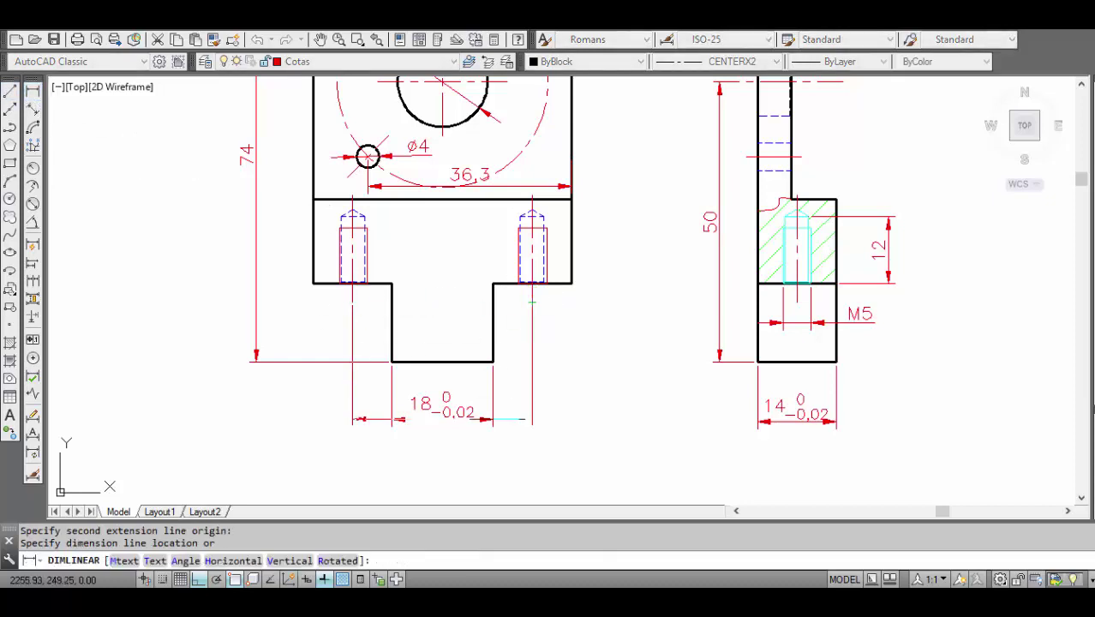
click(493, 471)
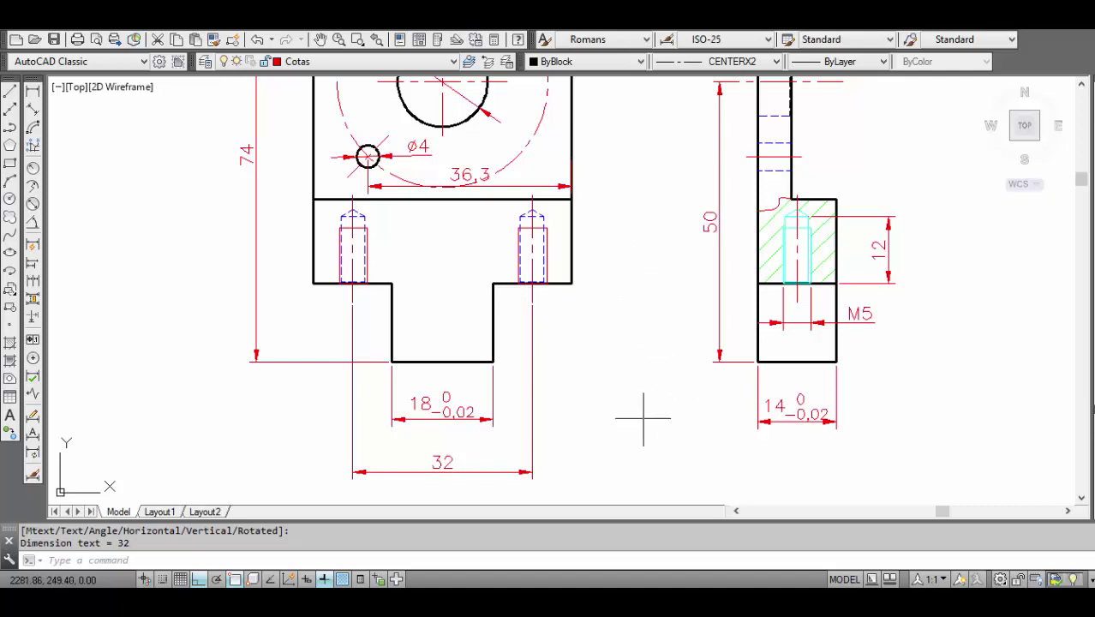
scroll(606, 493, down, 2)
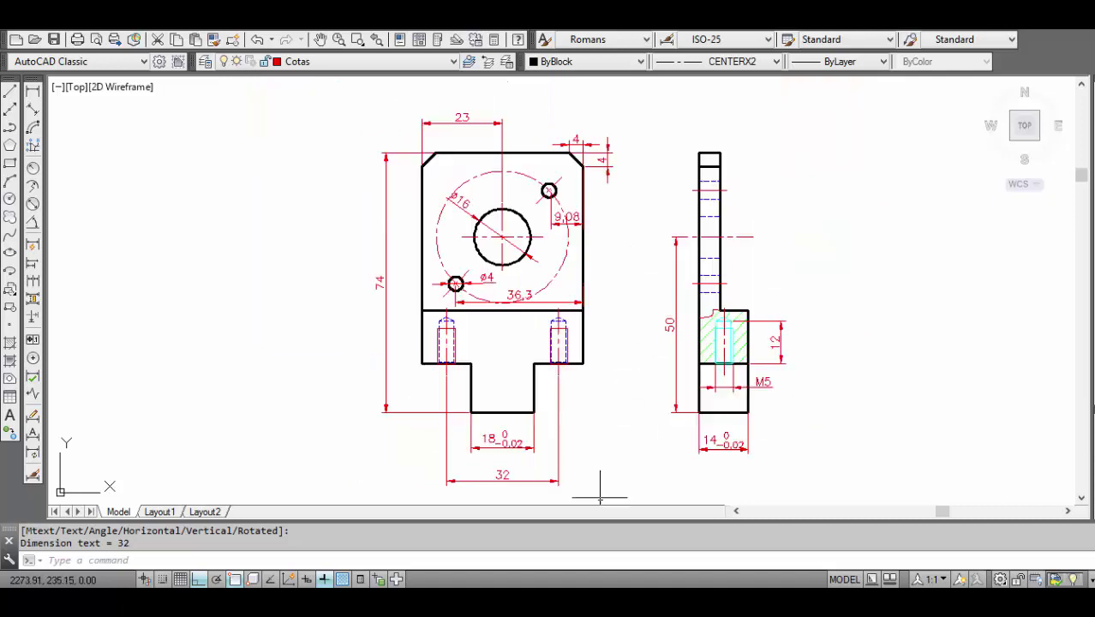
scroll(591, 362, up, 2)
scroll(590, 362, down, 2)
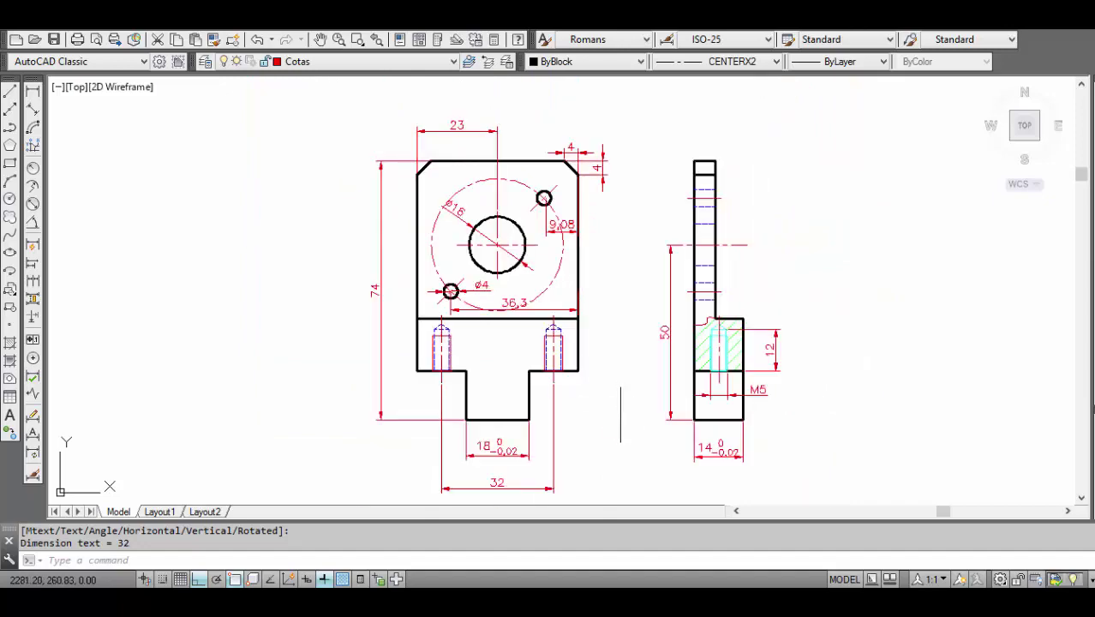
scroll(553, 390, up, 2)
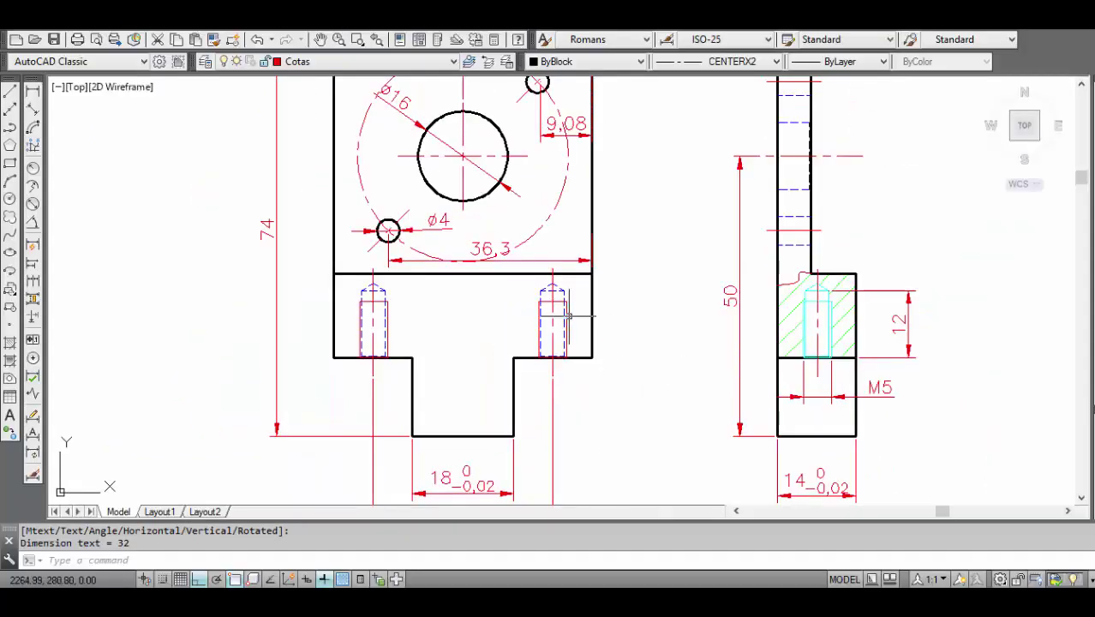
scroll(567, 316, down, 1)
scroll(440, 452, up, 1)
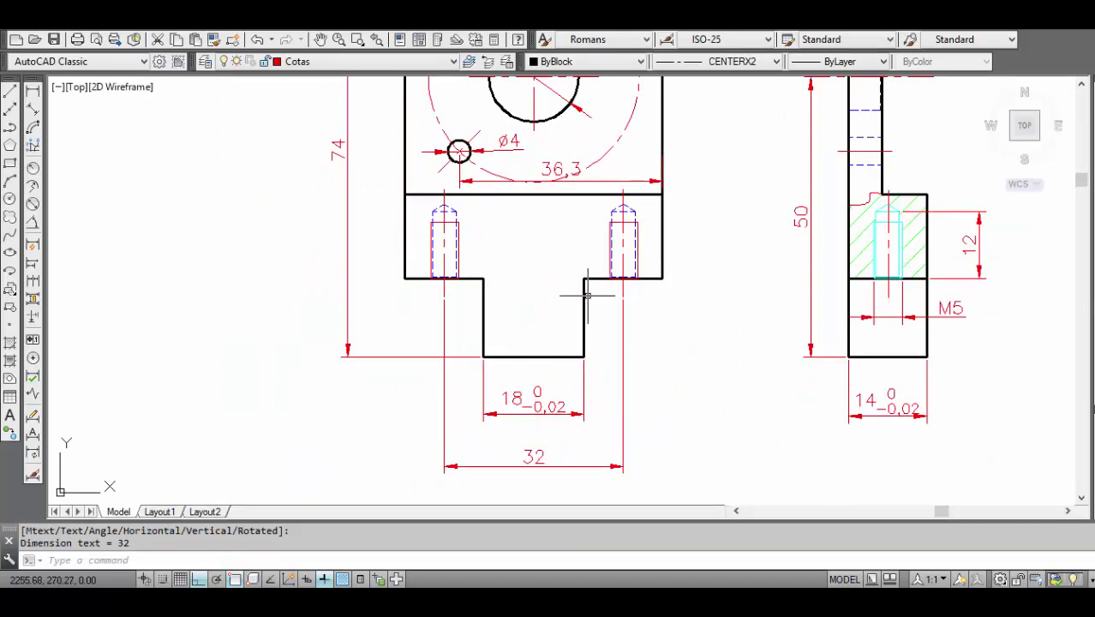
scroll(587, 296, down, 4)
middle_drag(548, 333, 527, 383)
scroll(527, 382, up, 1)
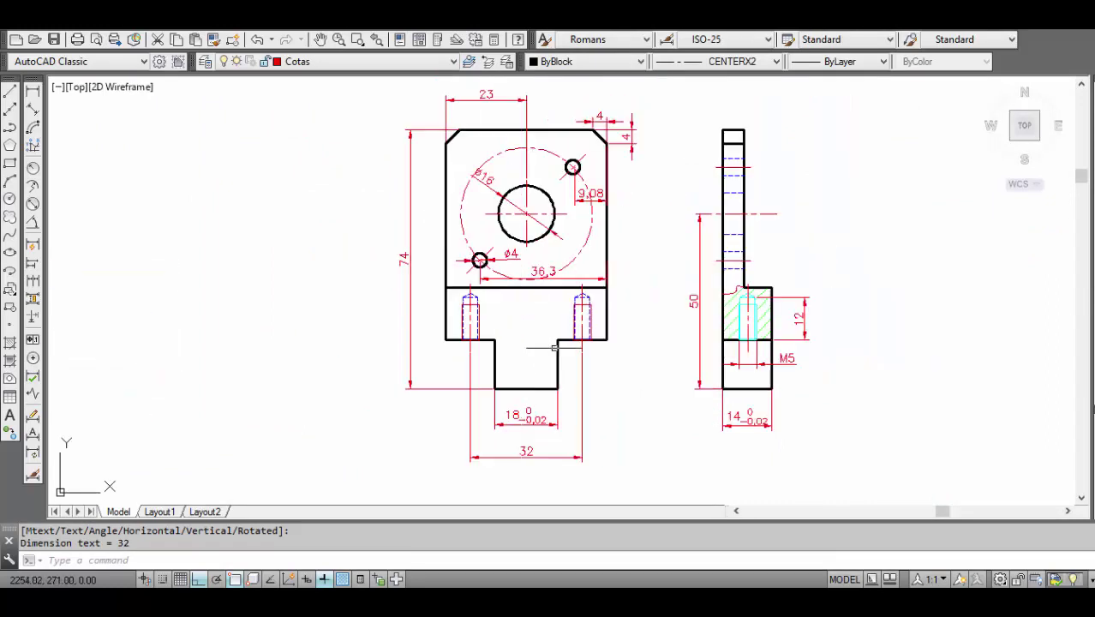
scroll(527, 382, down, 1)
middle_drag(569, 350, 563, 366)
scroll(563, 367, up, 1)
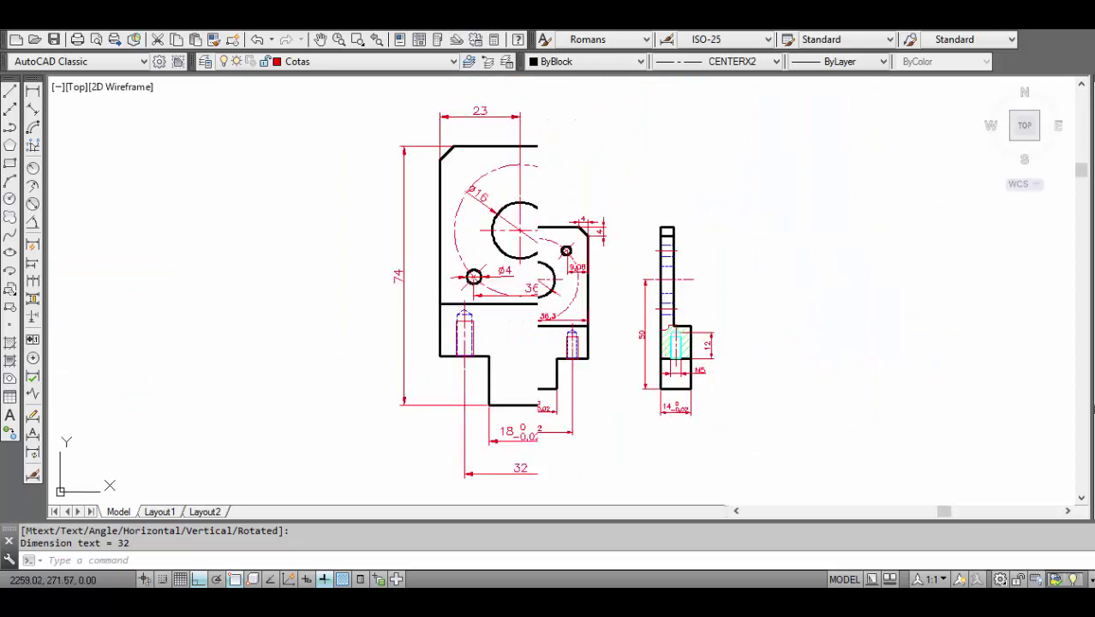
scroll(563, 366, down, 1)
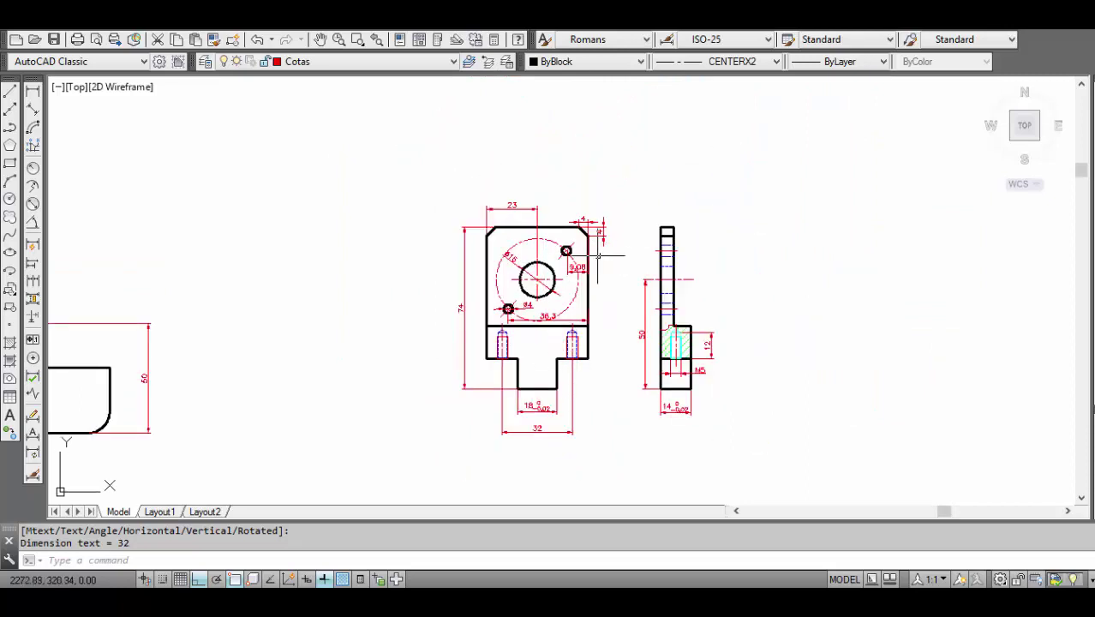
scroll(586, 249, up, 1)
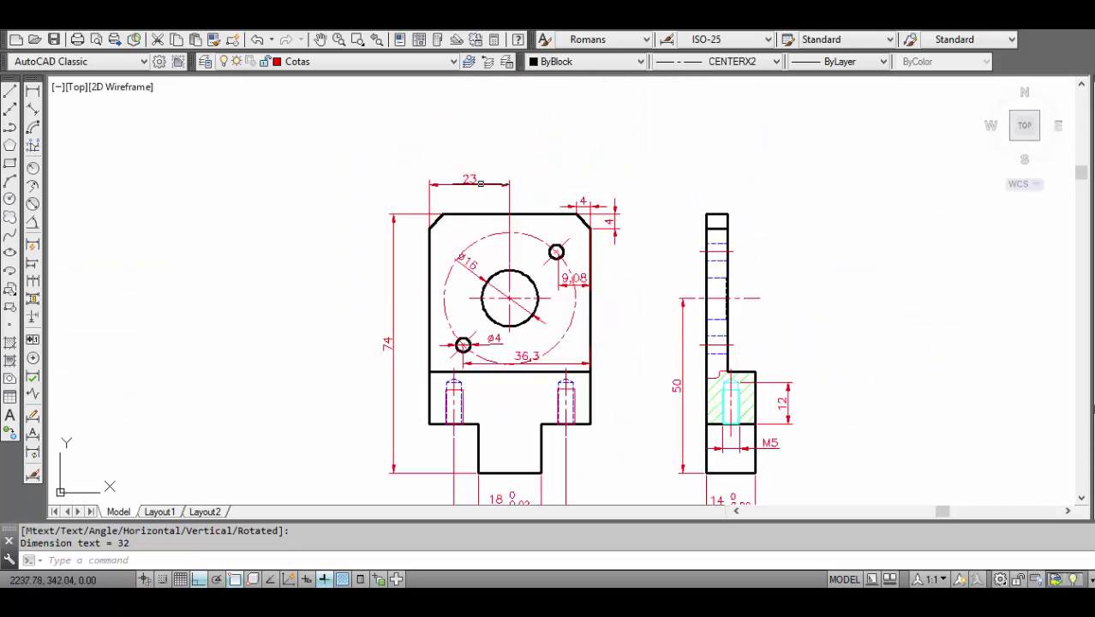
Dimension the overall 46 width between the top-left and top-right corners above the front view
click(32, 94)
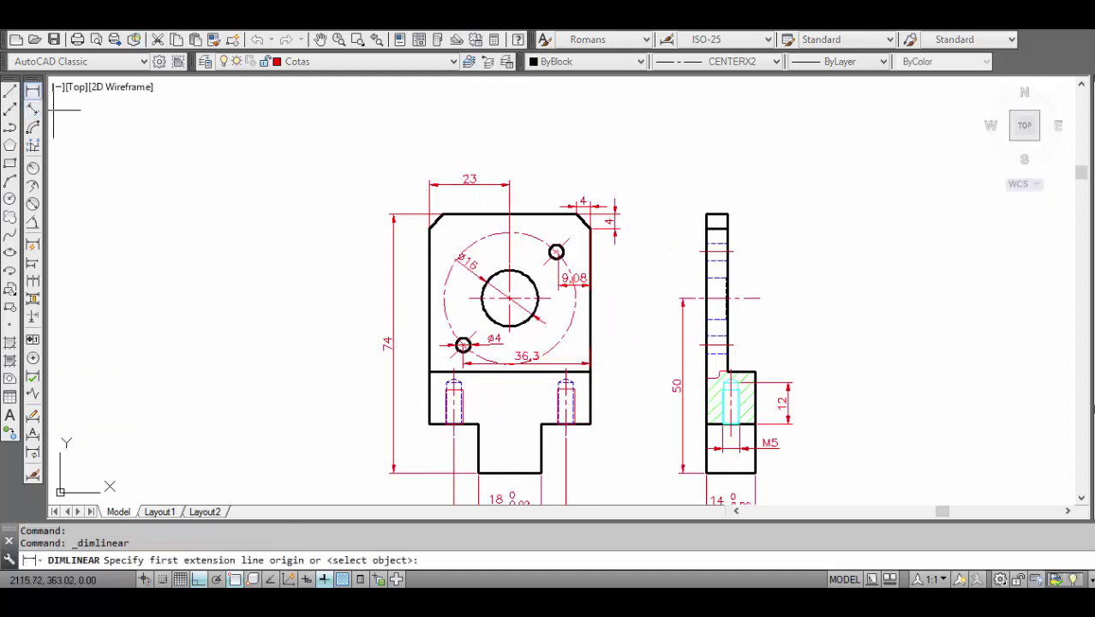
click(429, 228)
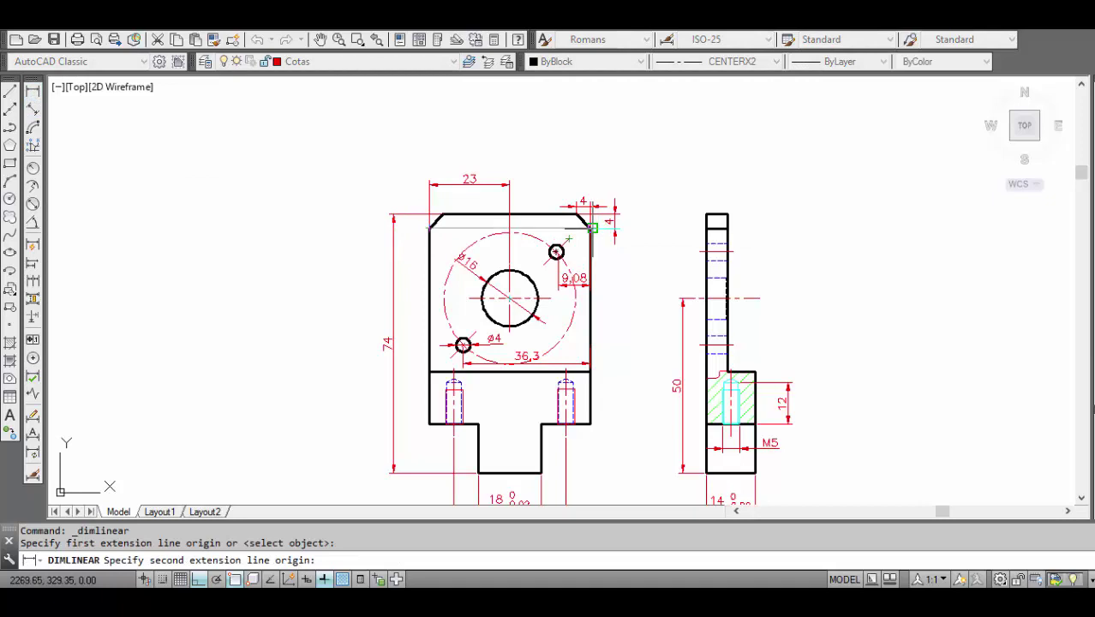
click(589, 228)
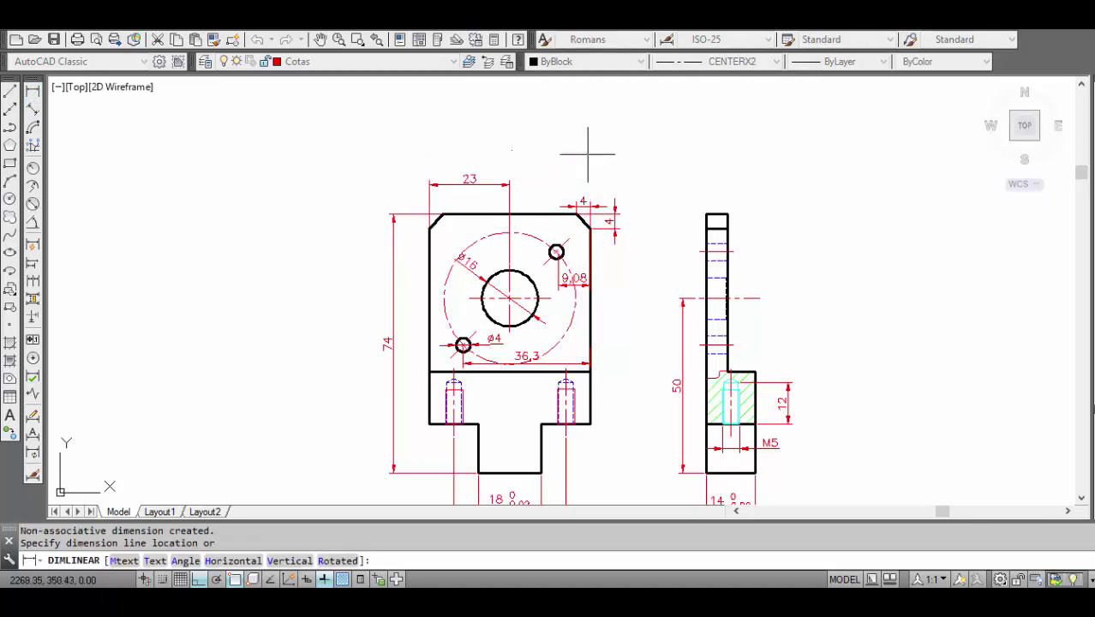
click(589, 147)
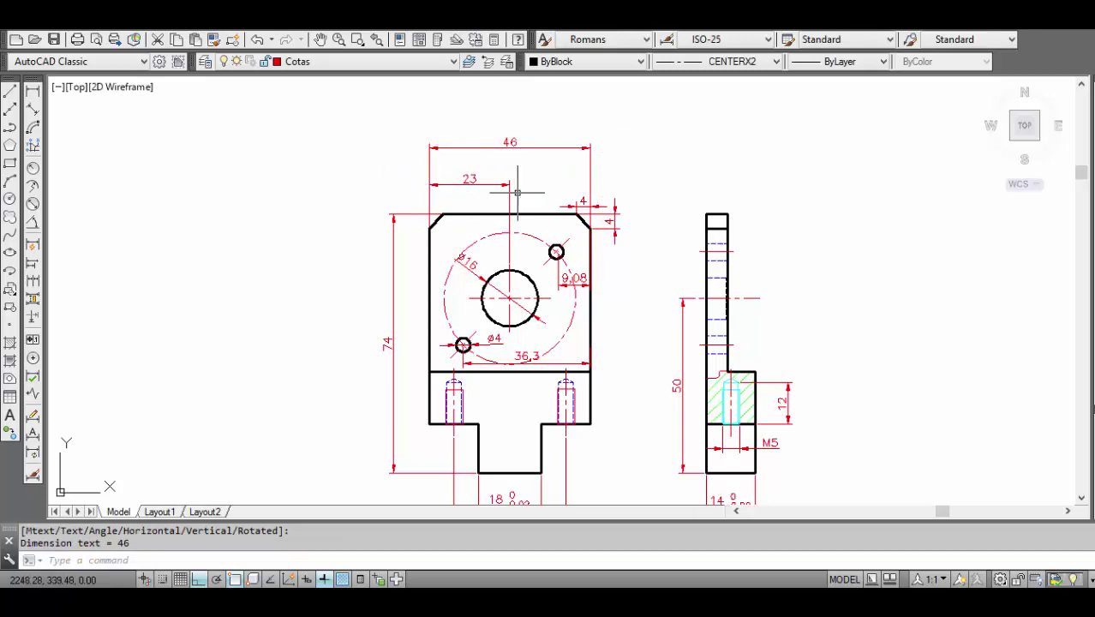
middle_drag(609, 399, 620, 335)
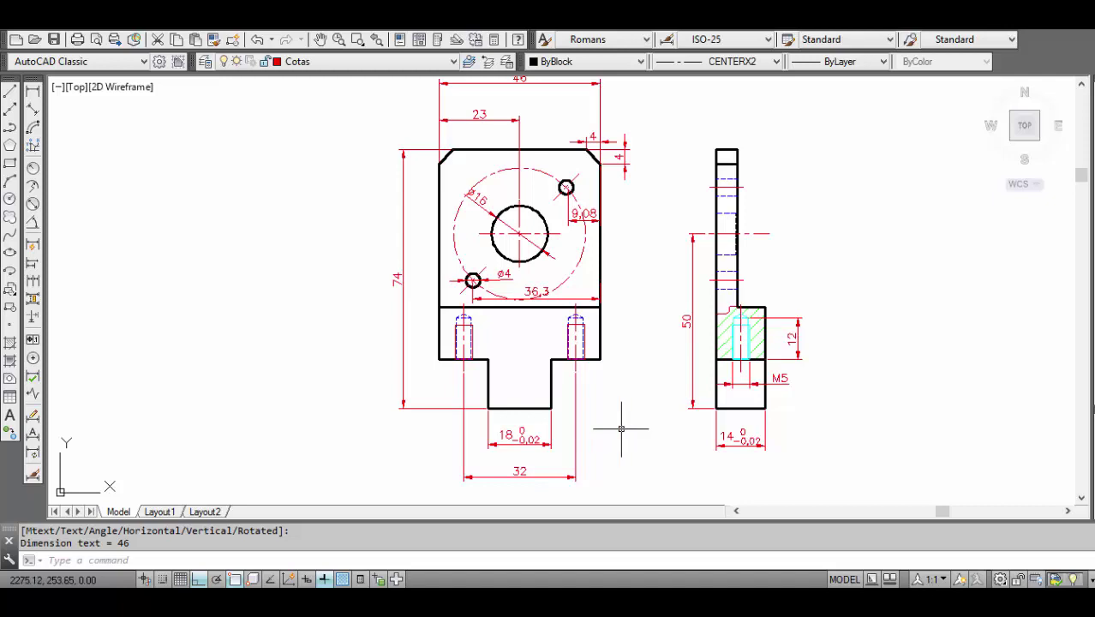
Abandon a started dimension and erase the old 74 overall height dimension
click(33, 90)
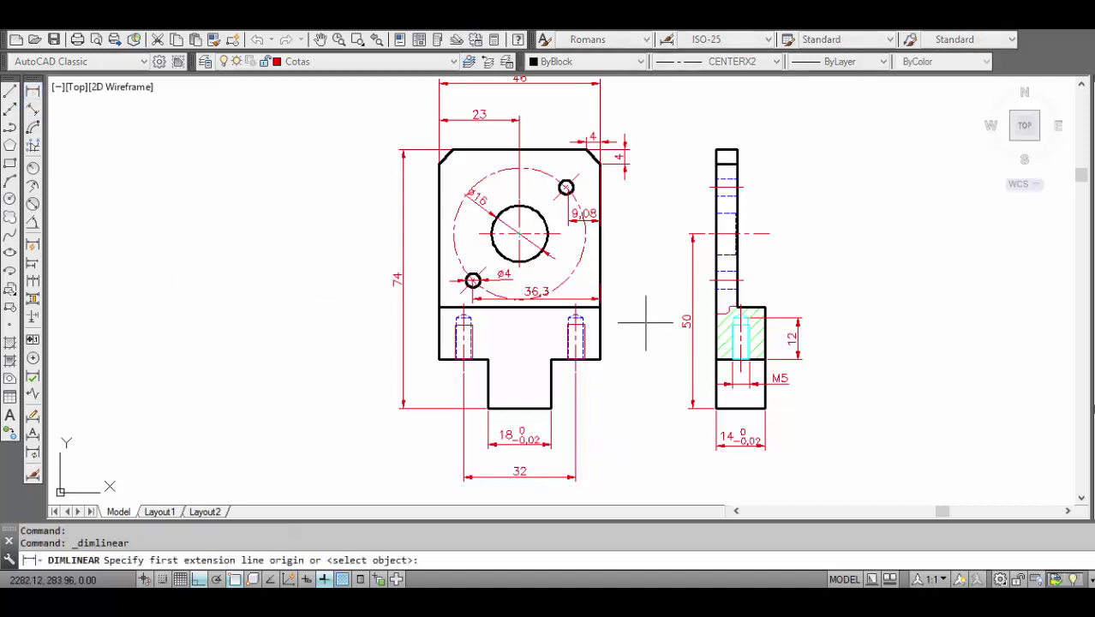
click(601, 359)
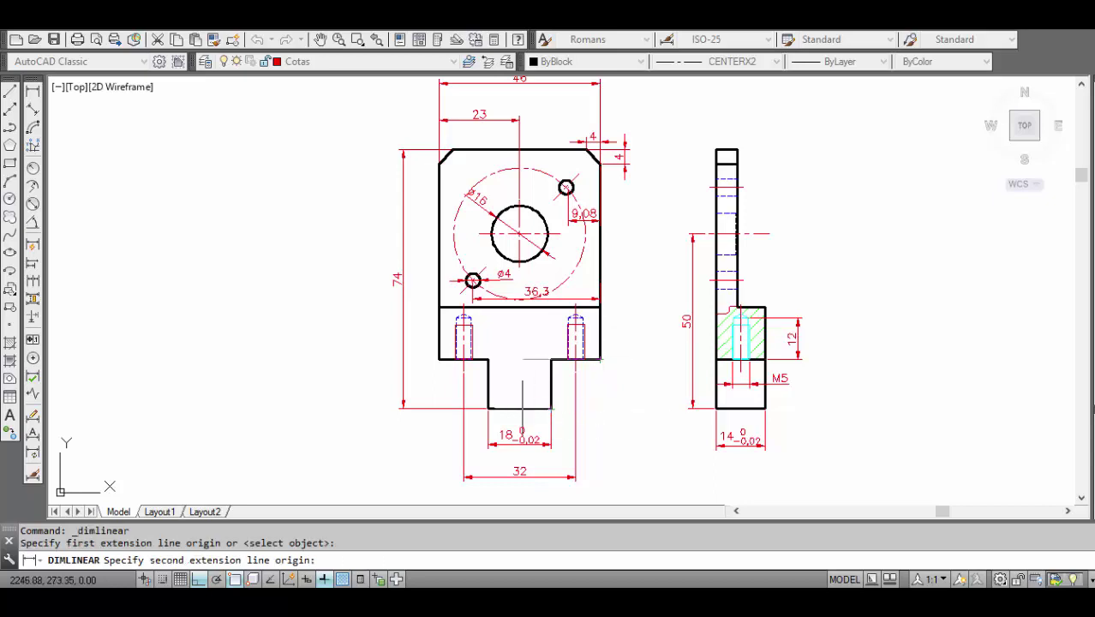
key(Escape)
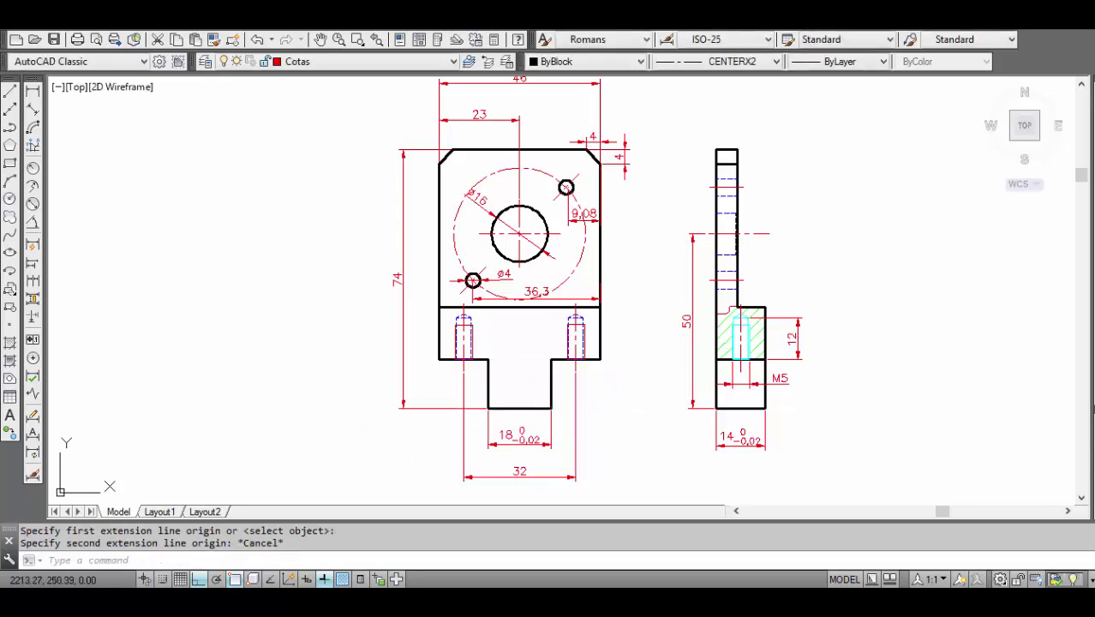
click(407, 443)
click(369, 376)
key(Delete)
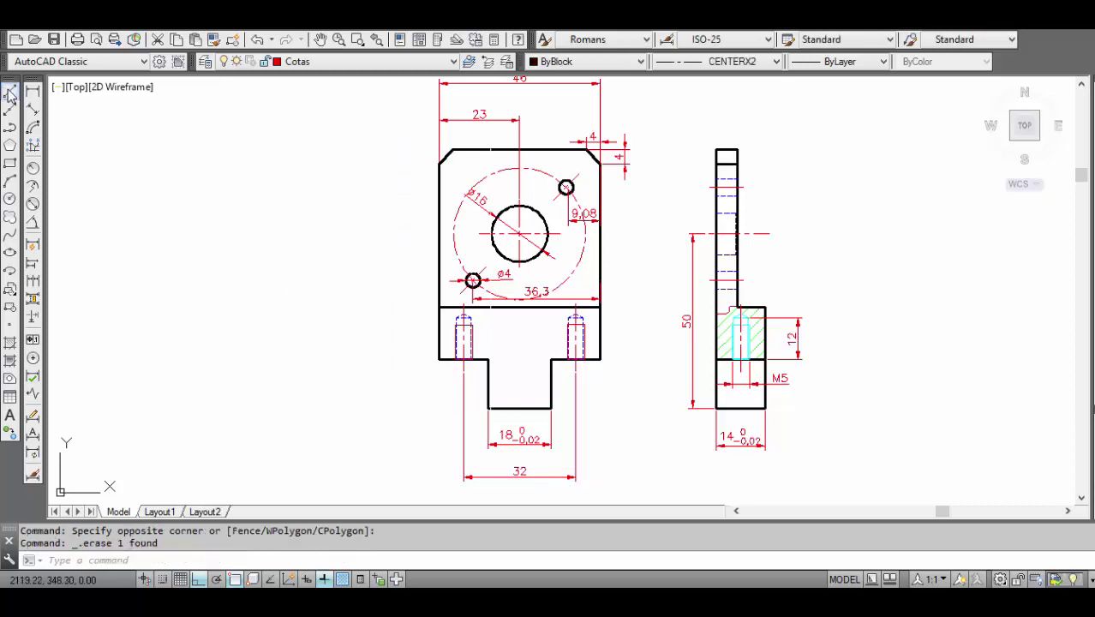
Dimension the bottom tab's 14 height on the left of the part
click(34, 91)
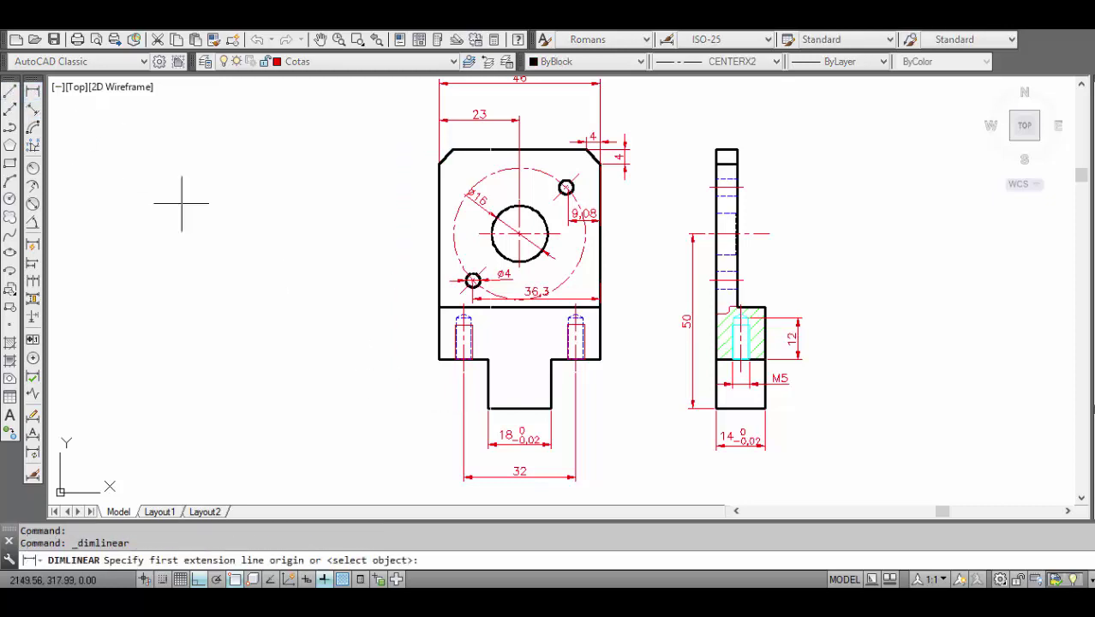
click(489, 409)
click(439, 358)
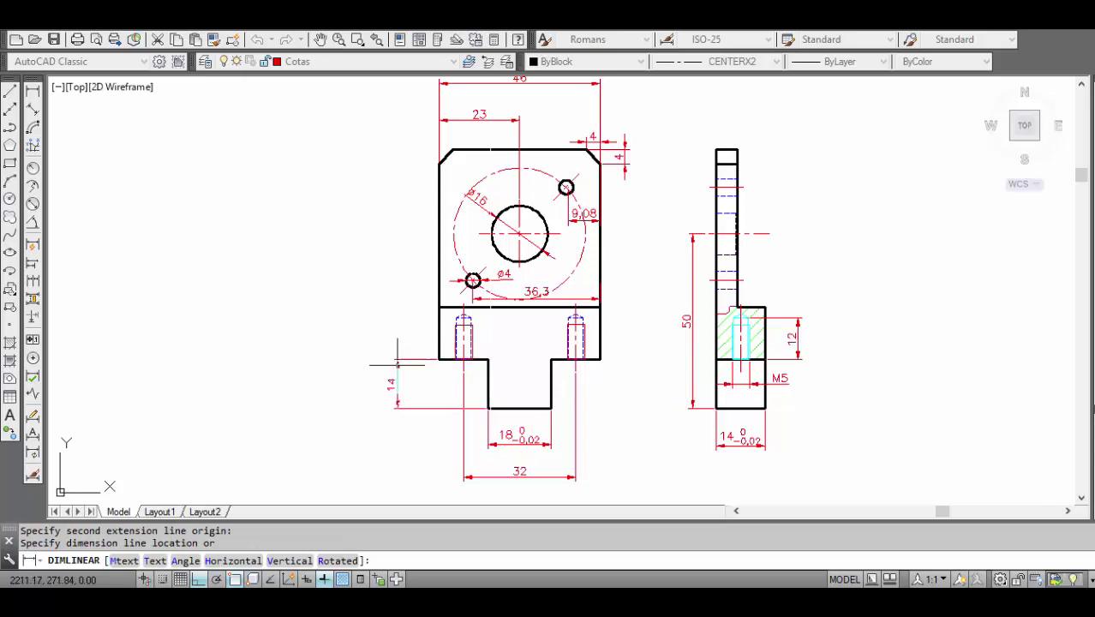
click(407, 398)
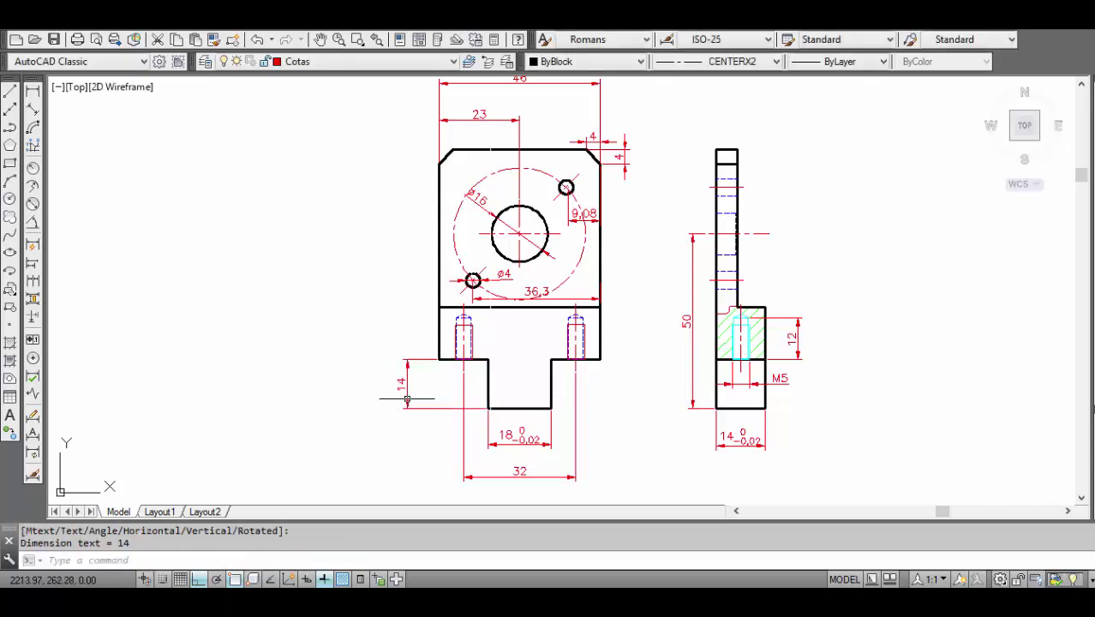
Re-dimension the 74 overall height from top-left to bottom corner, further left of the part
right_click(371, 309)
click(425, 19)
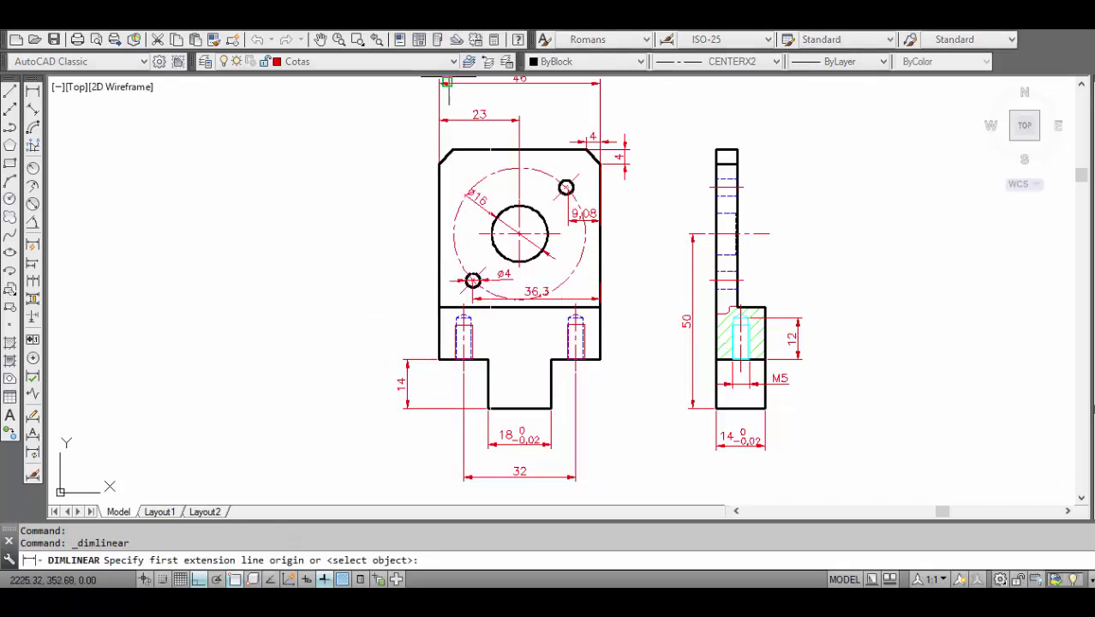
click(451, 150)
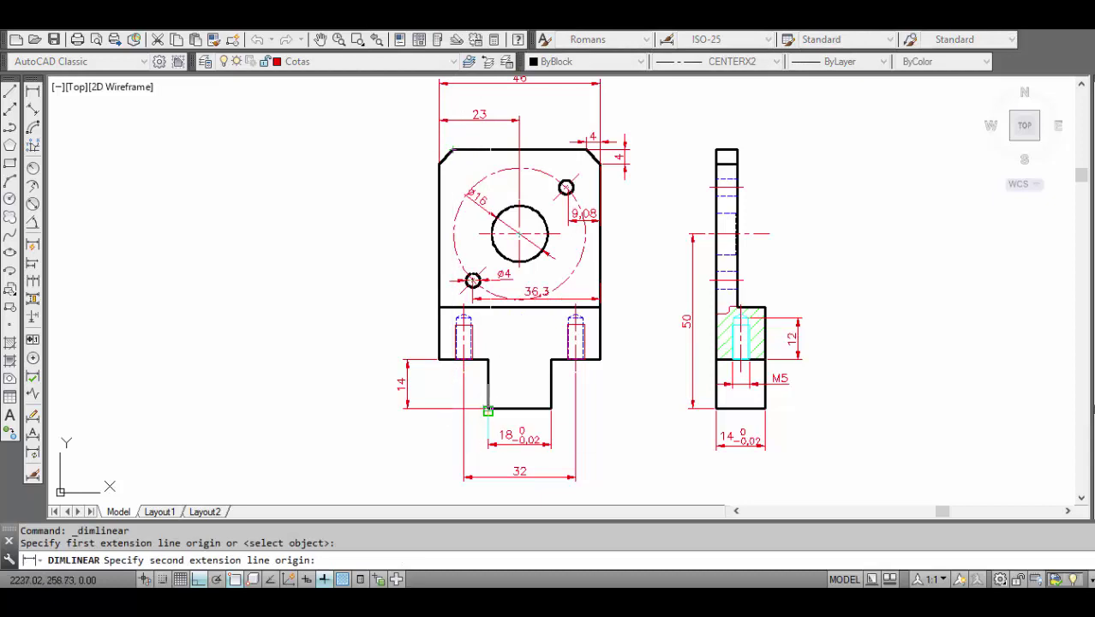
click(488, 408)
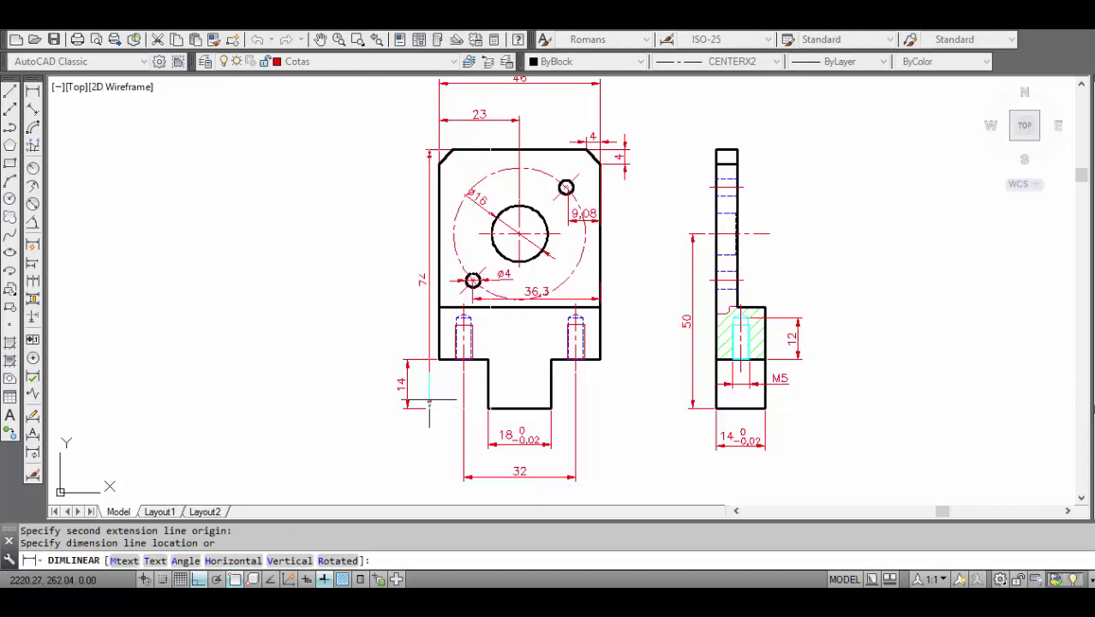
click(355, 383)
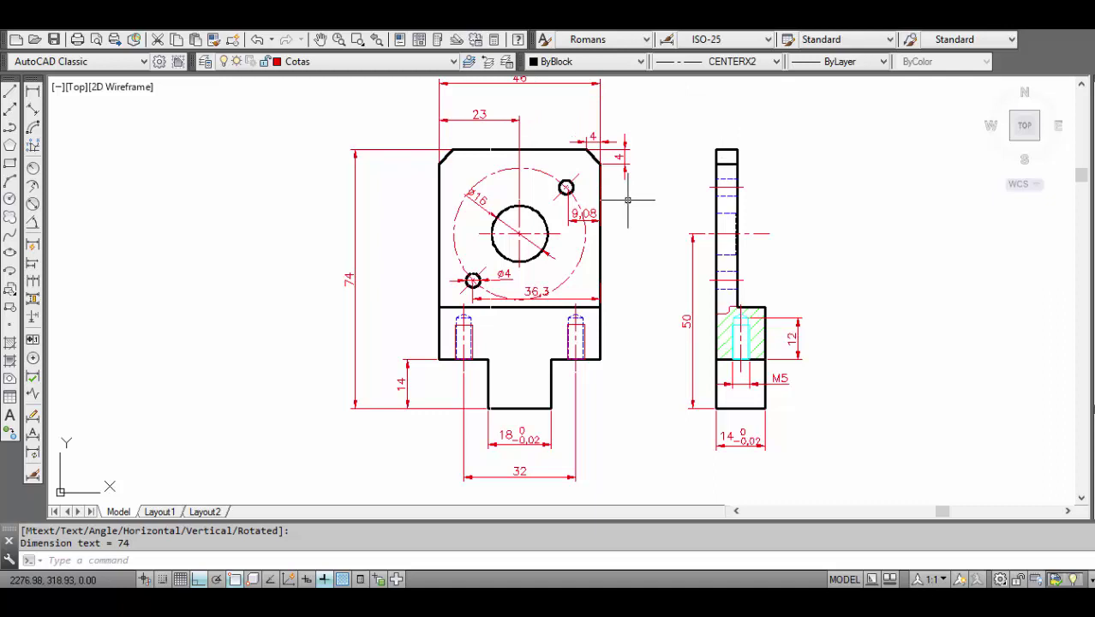
scroll(583, 257, down, 2)
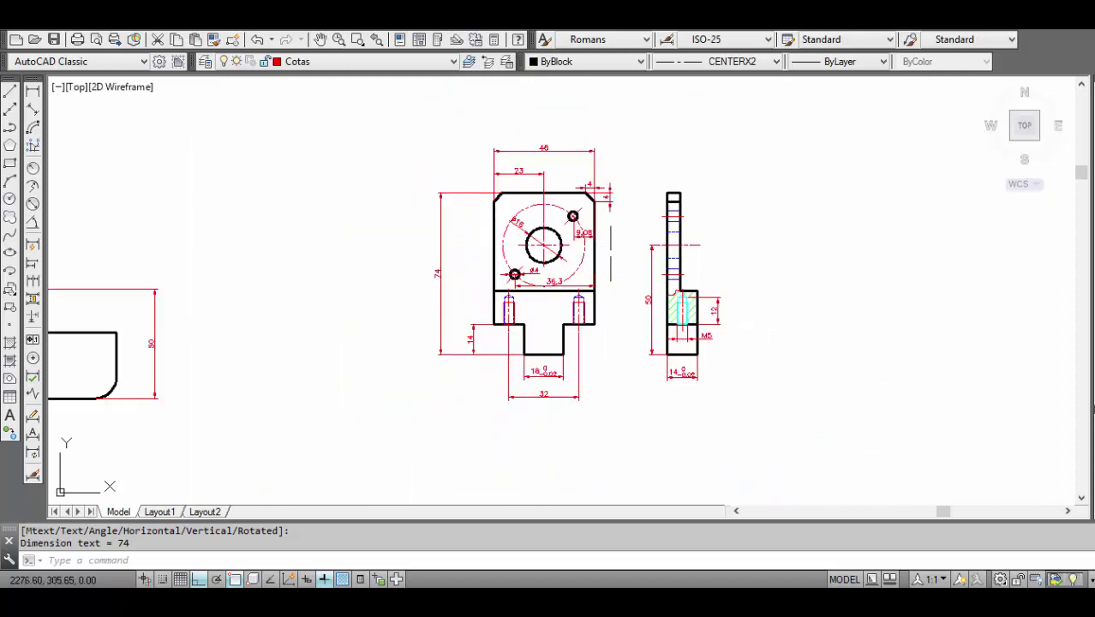
Dimension 29 from the step top to the bottom corner on the side view's right edge
scroll(610, 253, up, 2)
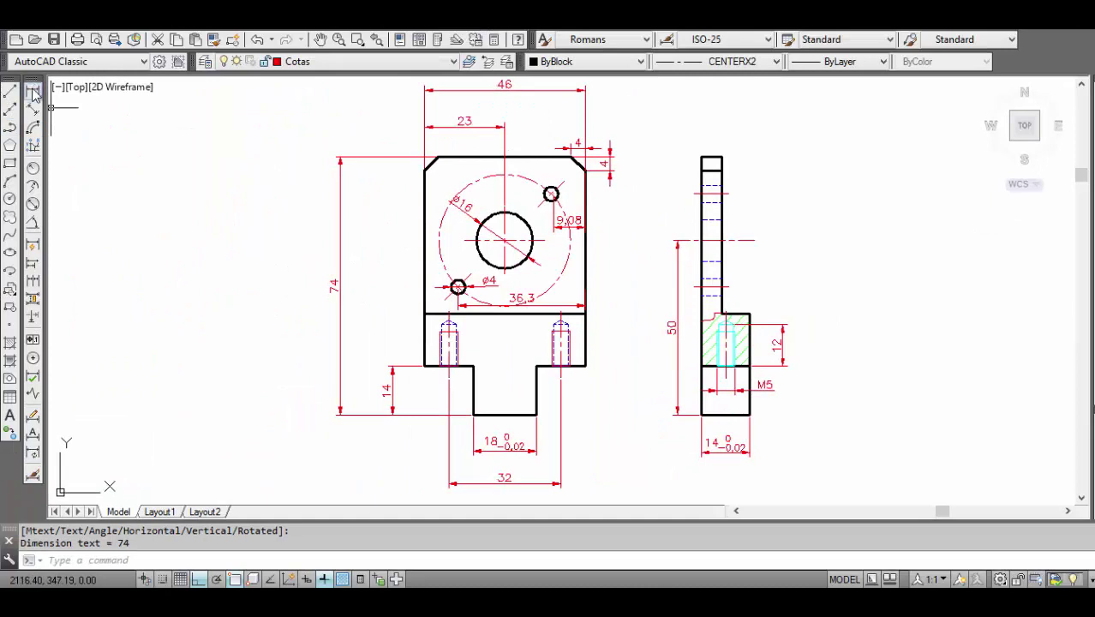
click(33, 92)
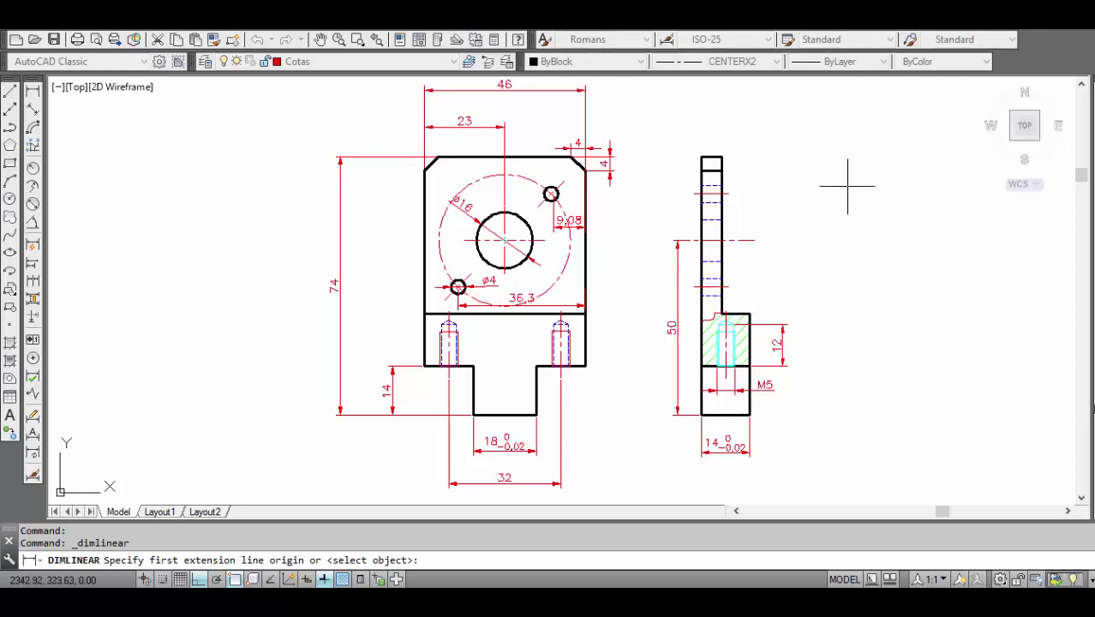
click(749, 313)
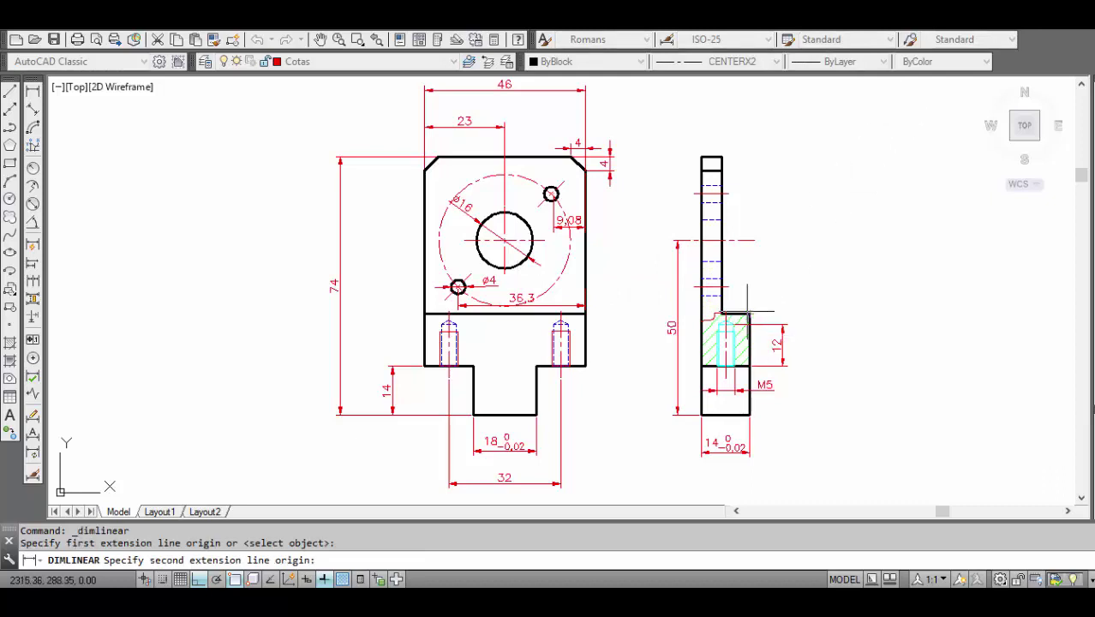
click(751, 415)
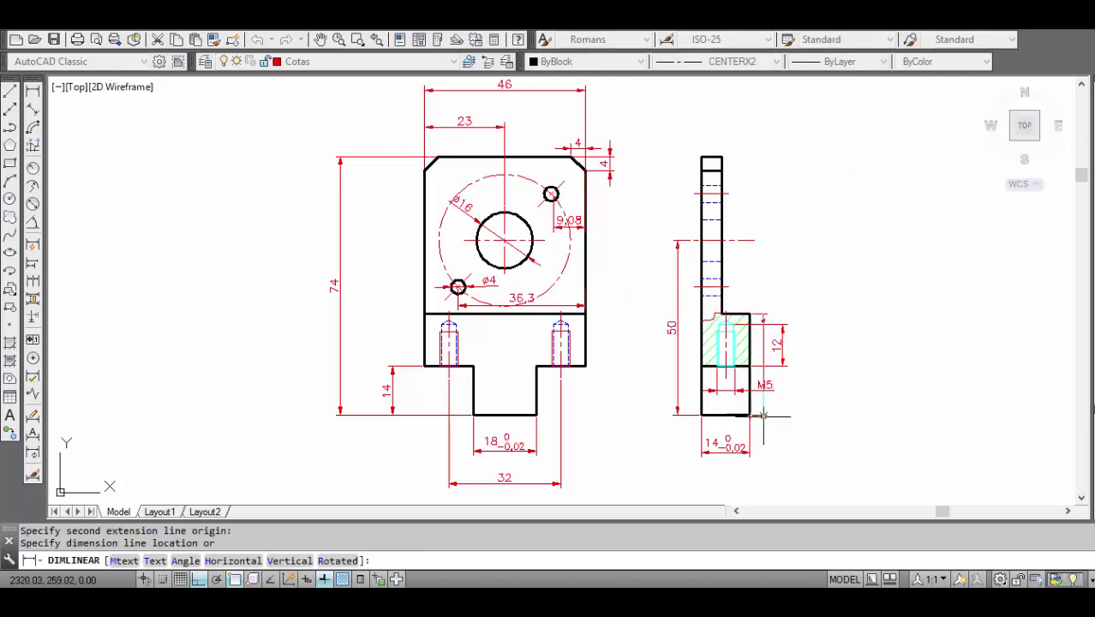
click(809, 415)
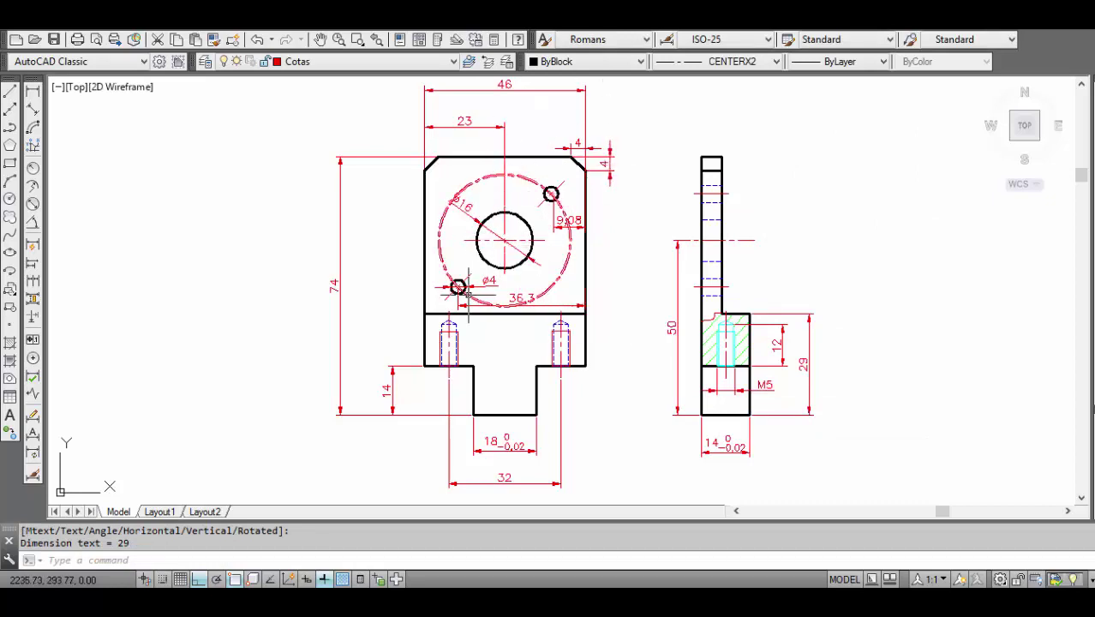
Explode the Ø4 hole dimension and add (x2) to its text so it reads Ø4(x2)
scroll(421, 267, up, 2)
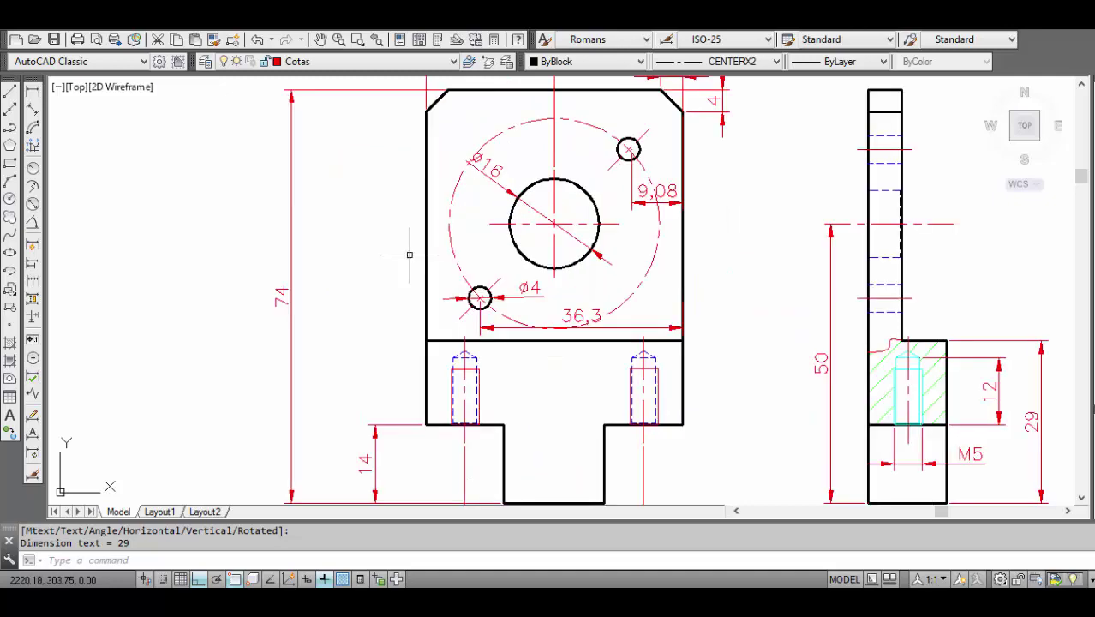
scroll(406, 252, up, 2)
middle_drag(454, 271, 377, 301)
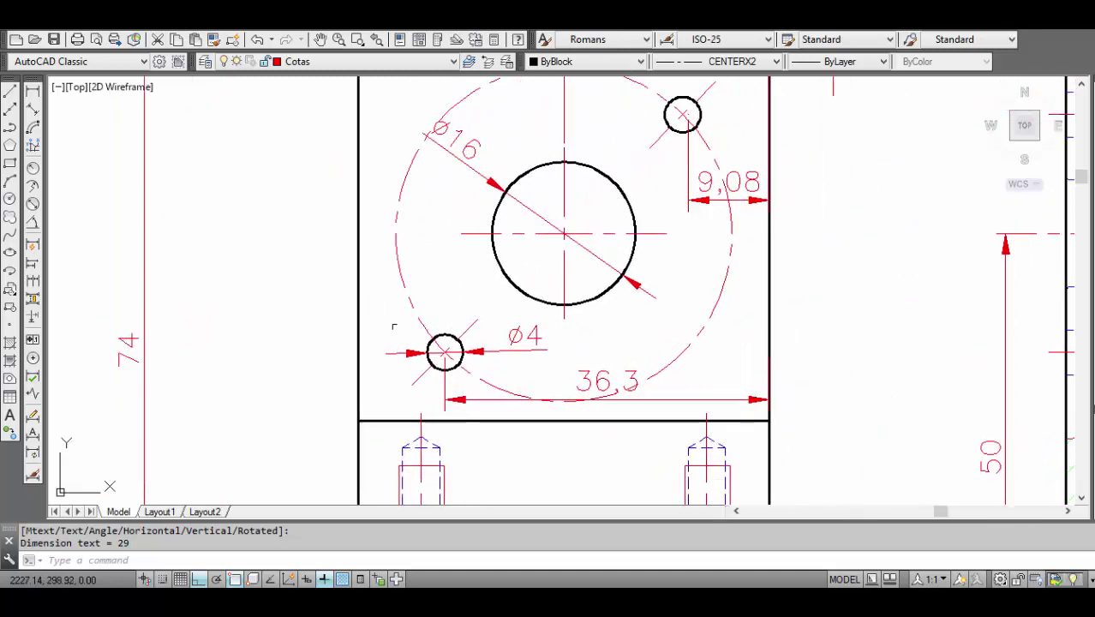
click(524, 335)
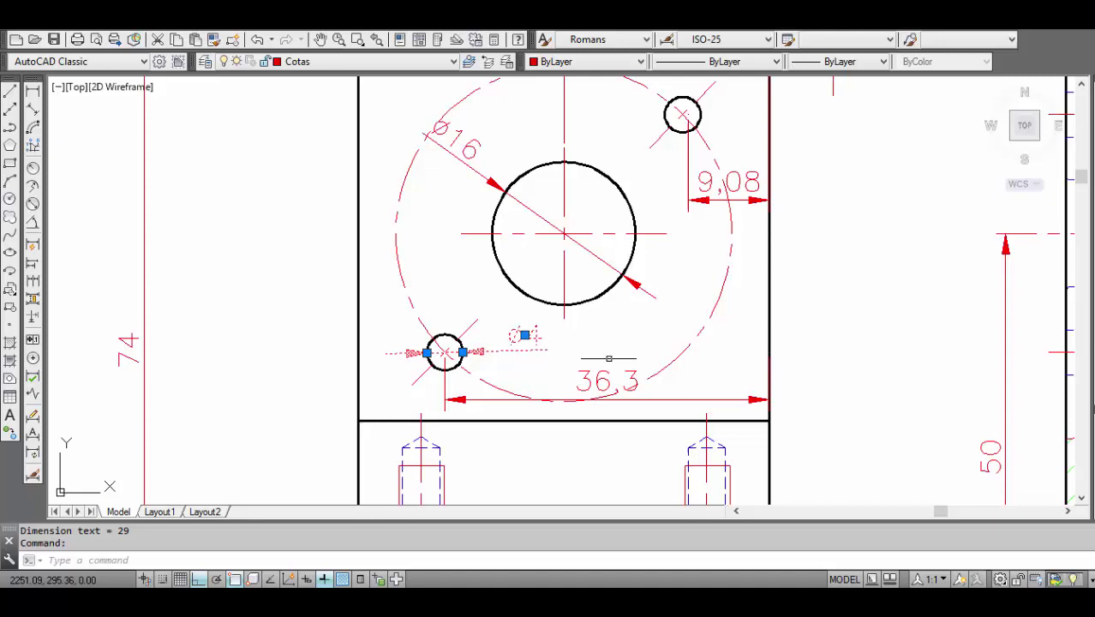
click(1092, 413)
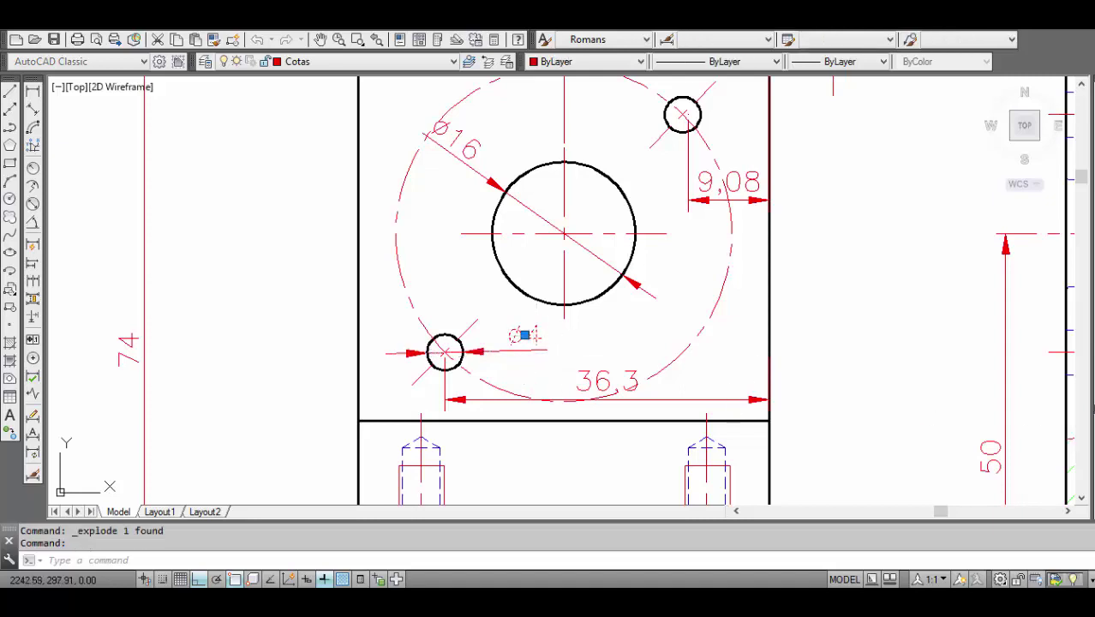
double_click(524, 335)
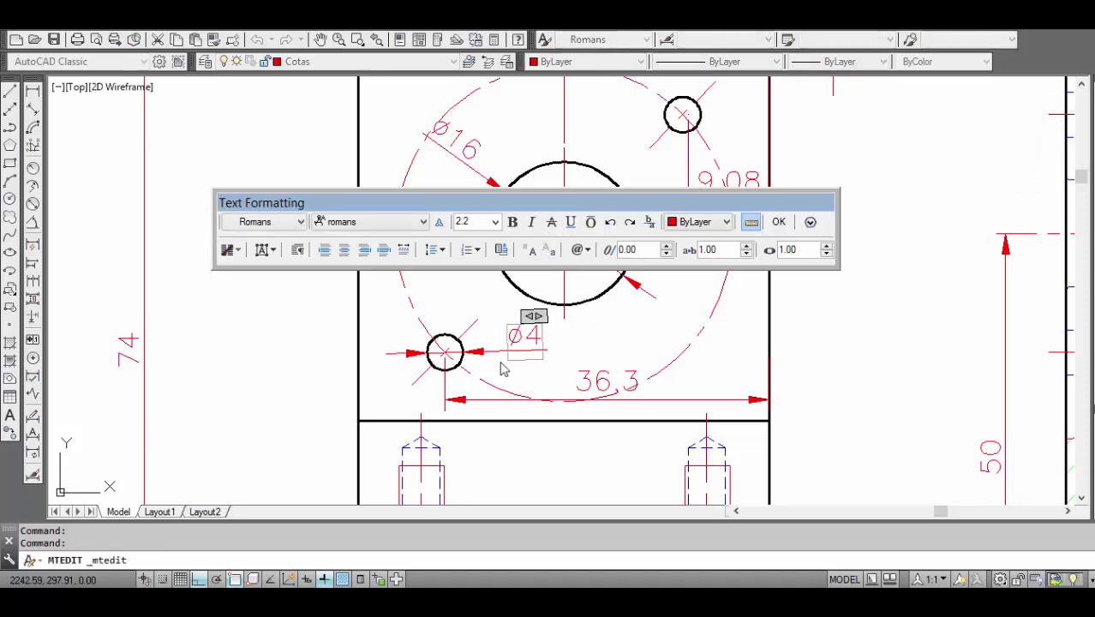
text((x2)
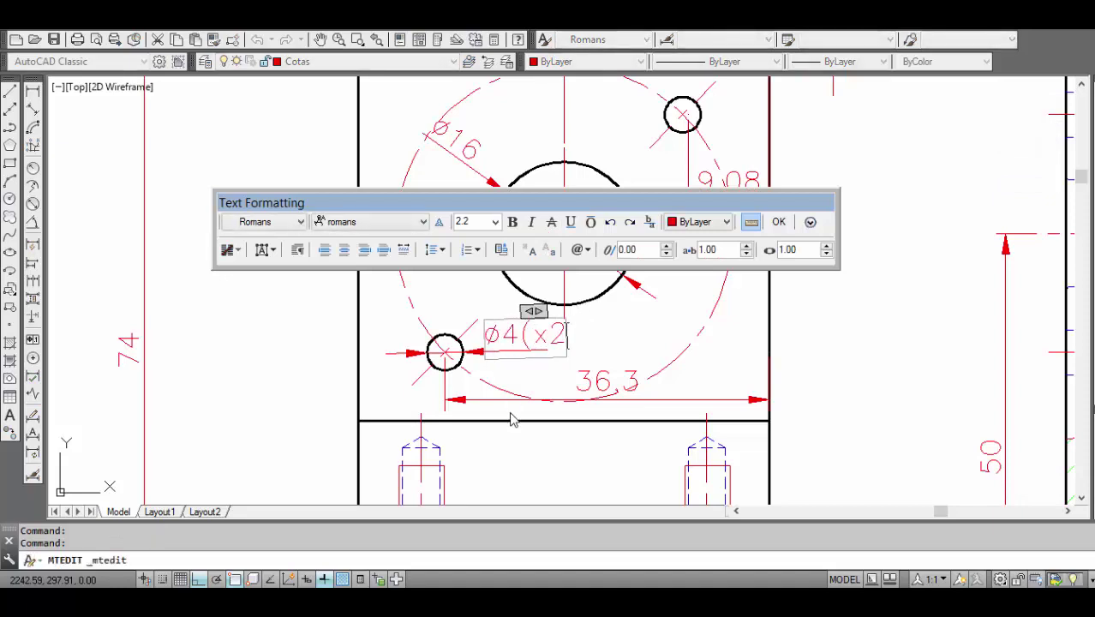
text())
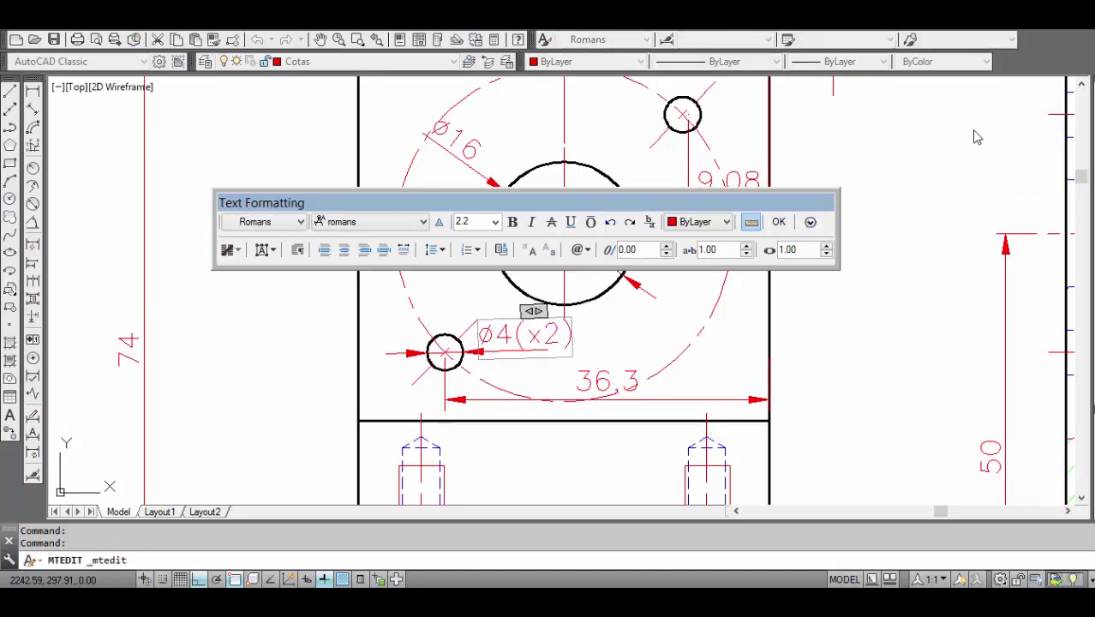
click(782, 225)
scroll(727, 230, down, 2)
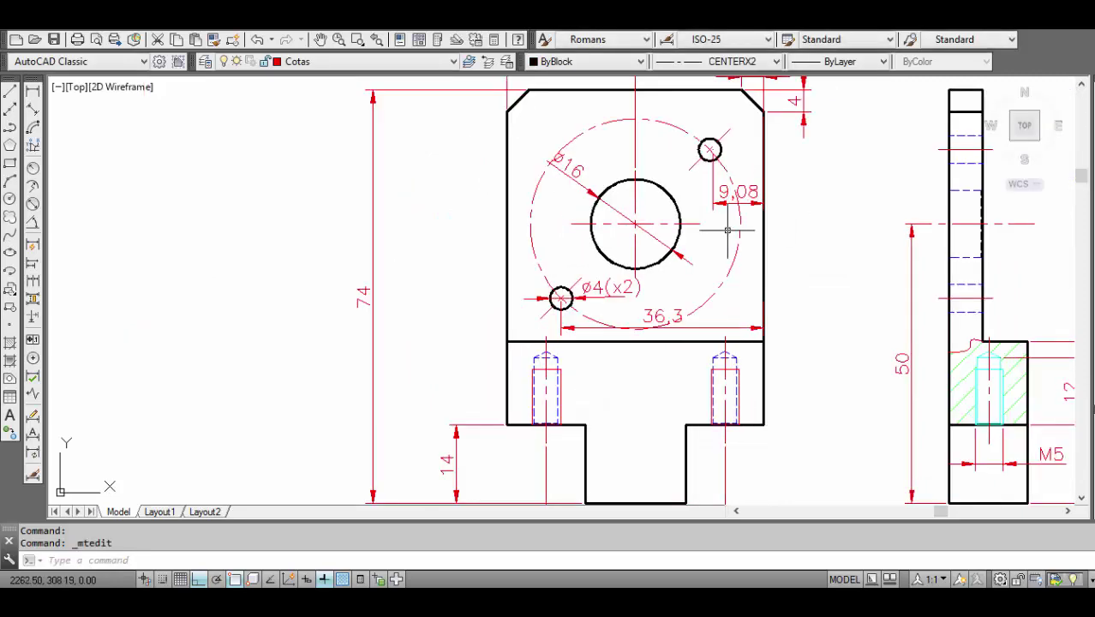
middle_drag(726, 229, 532, 232)
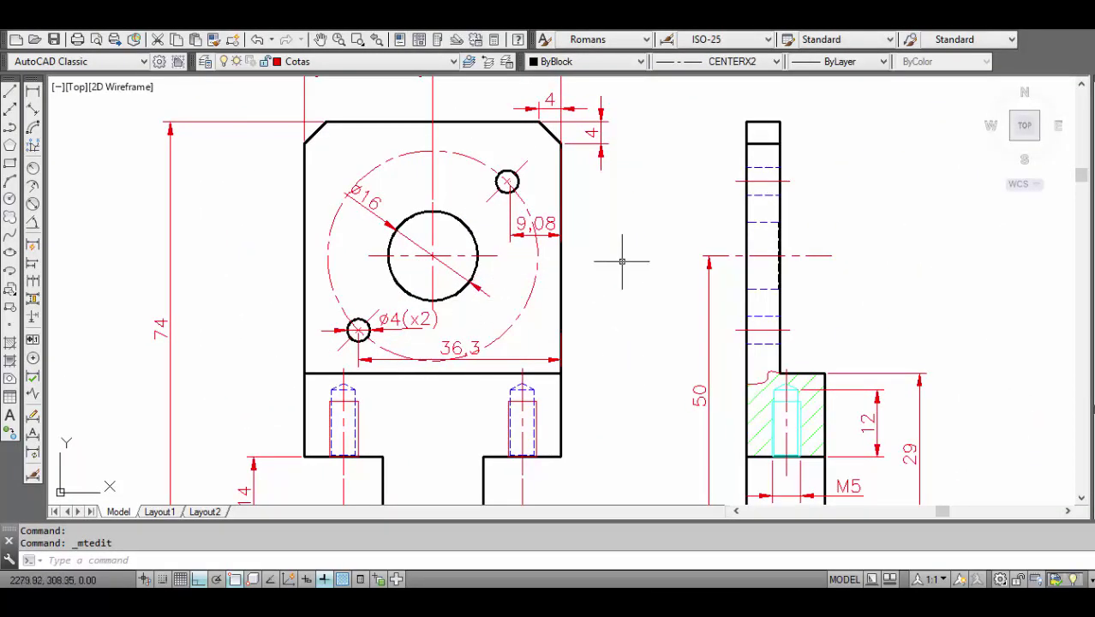
Dimension 7,54 from the lower ø4 hole centre to the lower block's top edge, left of the part
click(32, 93)
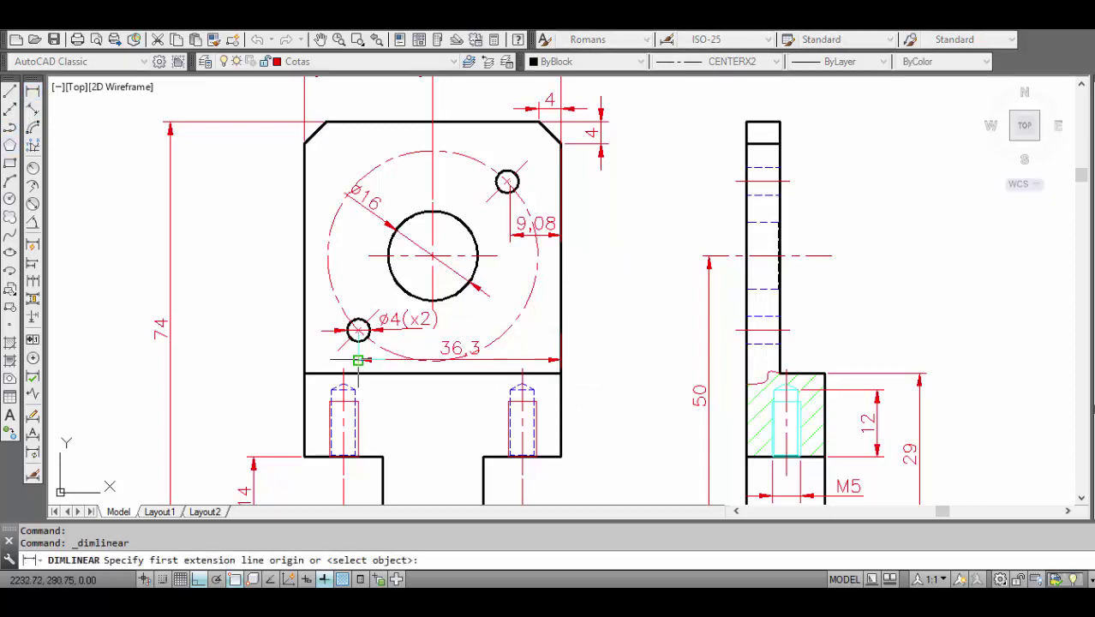
click(304, 374)
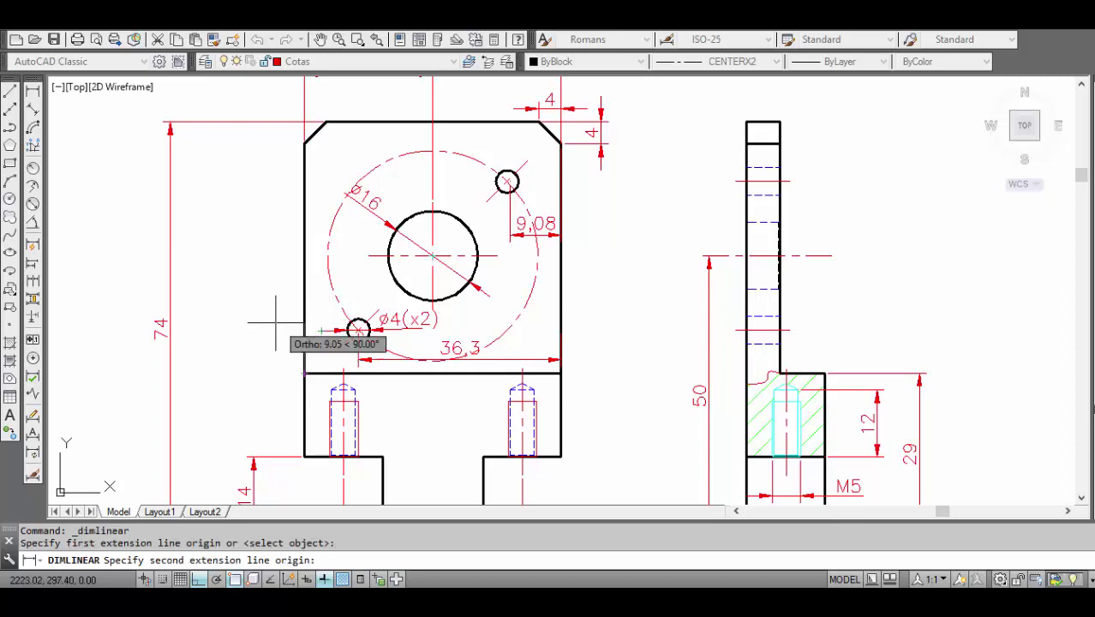
key(Escape)
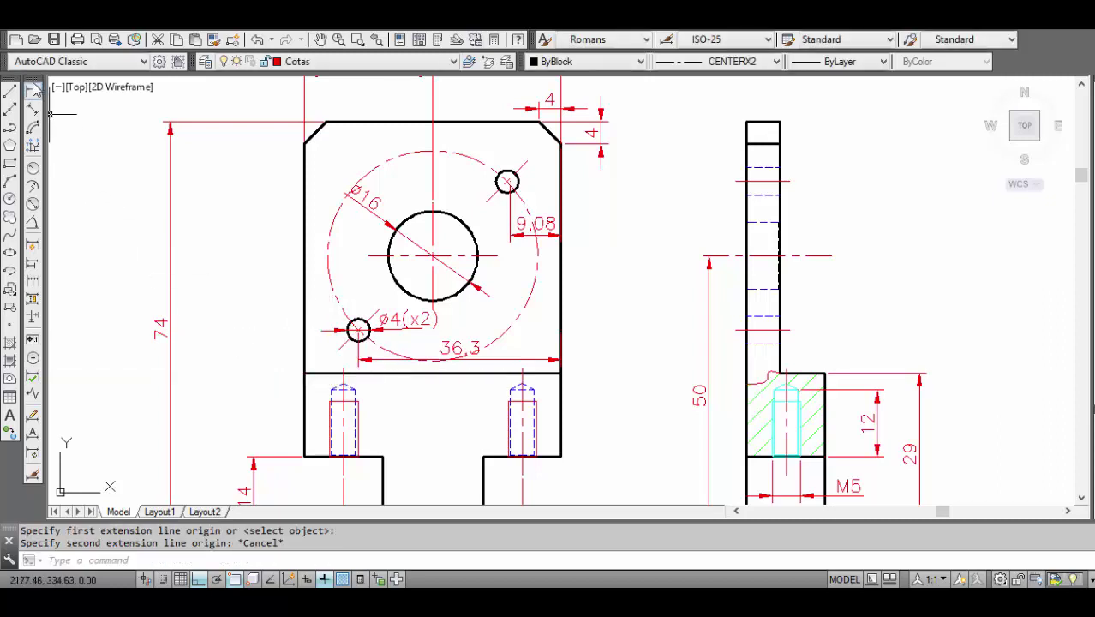
click(33, 91)
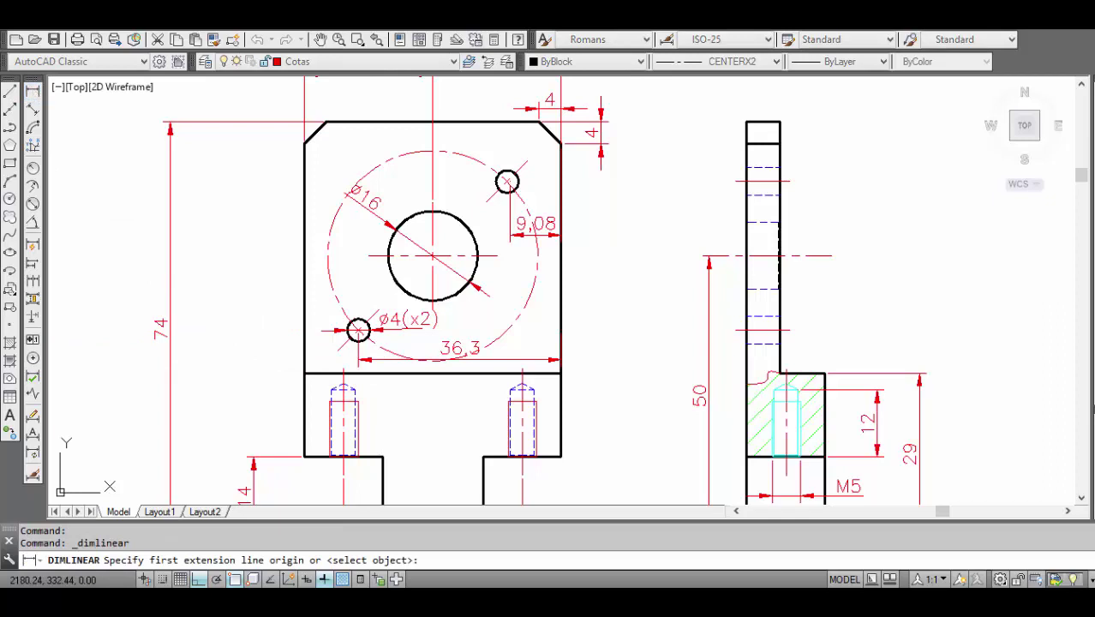
click(321, 331)
click(304, 372)
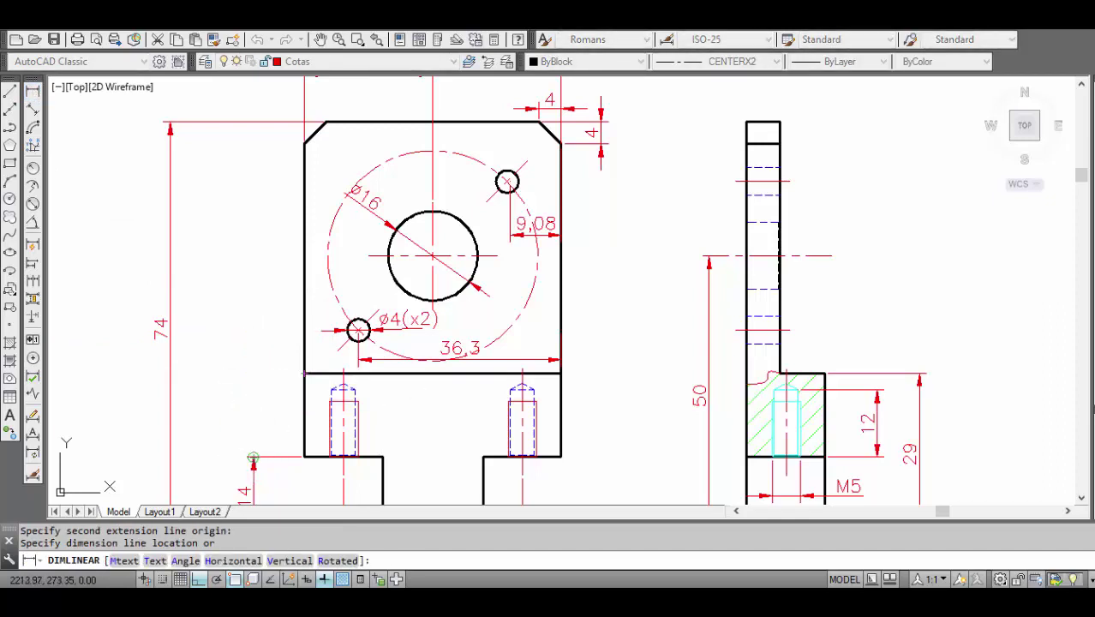
click(253, 458)
right_click(262, 283)
click(312, 292)
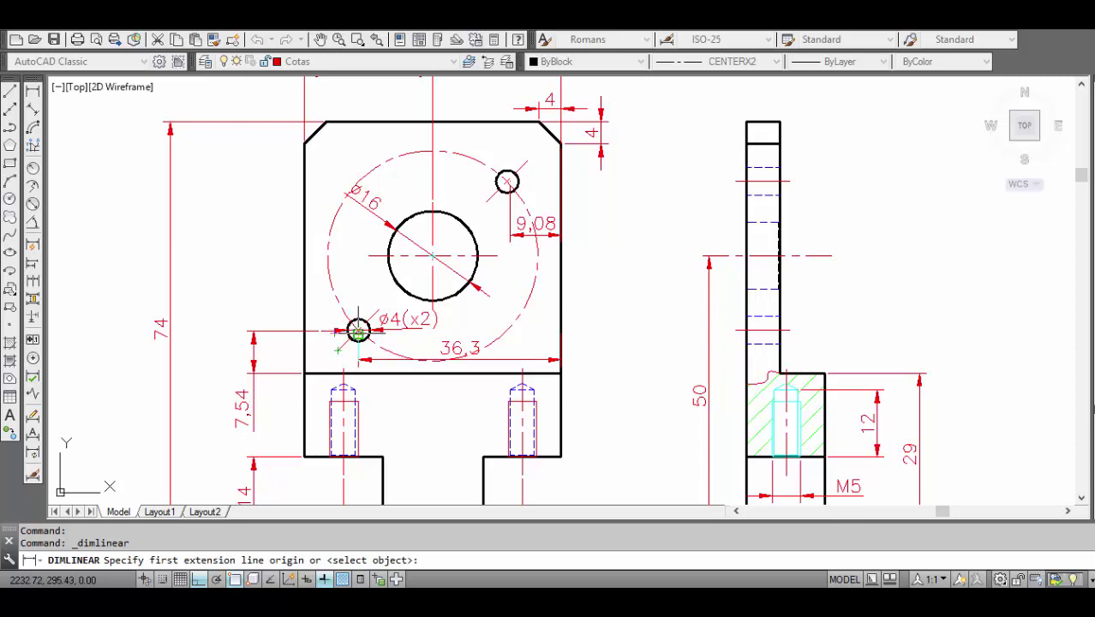
scroll(377, 458, up, 4)
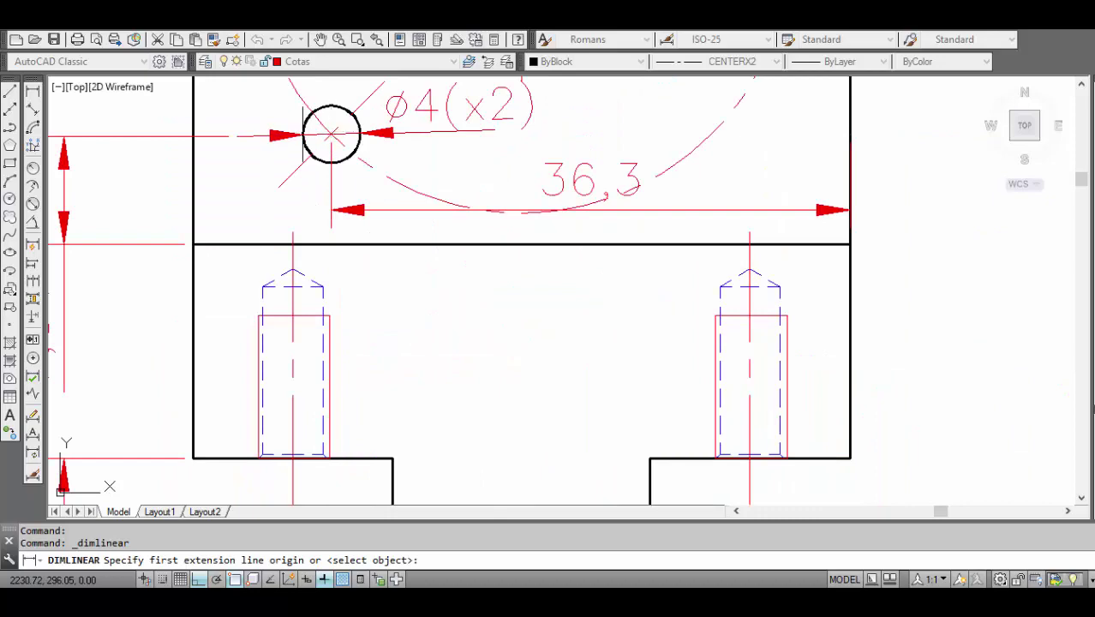
scroll(290, 162, down, 6)
middle_drag(263, 234, 215, 361)
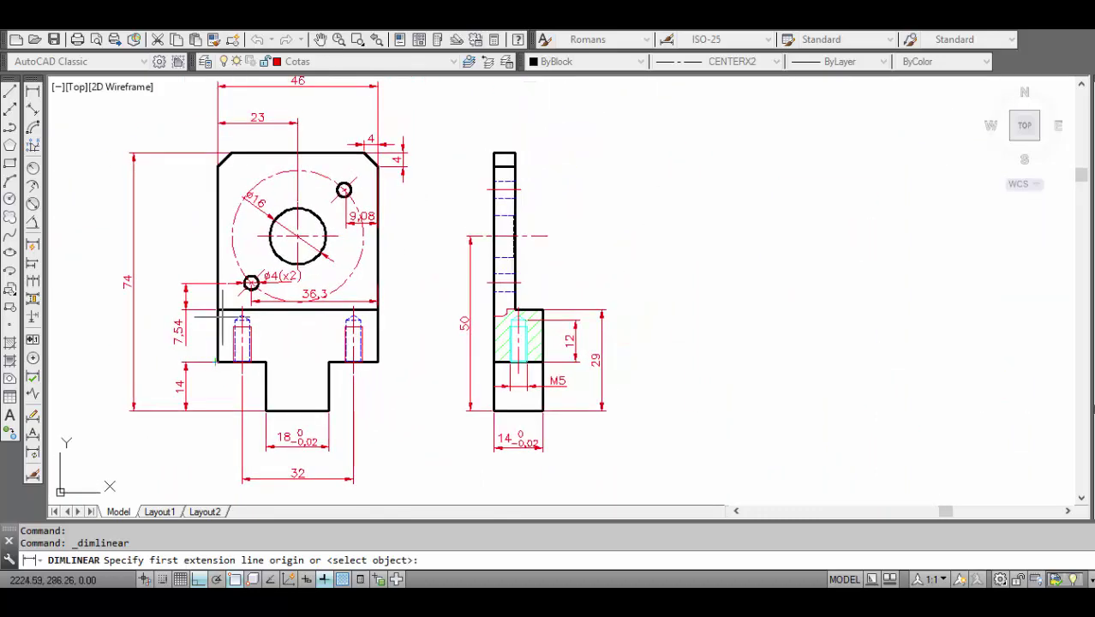
scroll(334, 206, up, 2)
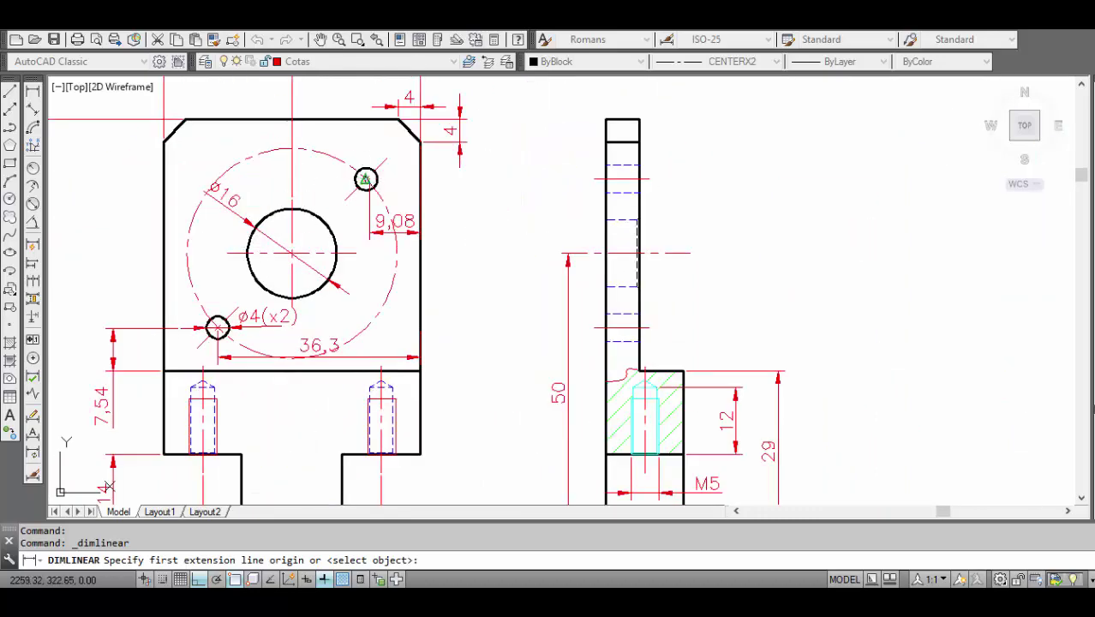
Dimension 26,6 between the lower and upper ø4 hole centres, left of the front view
click(366, 179)
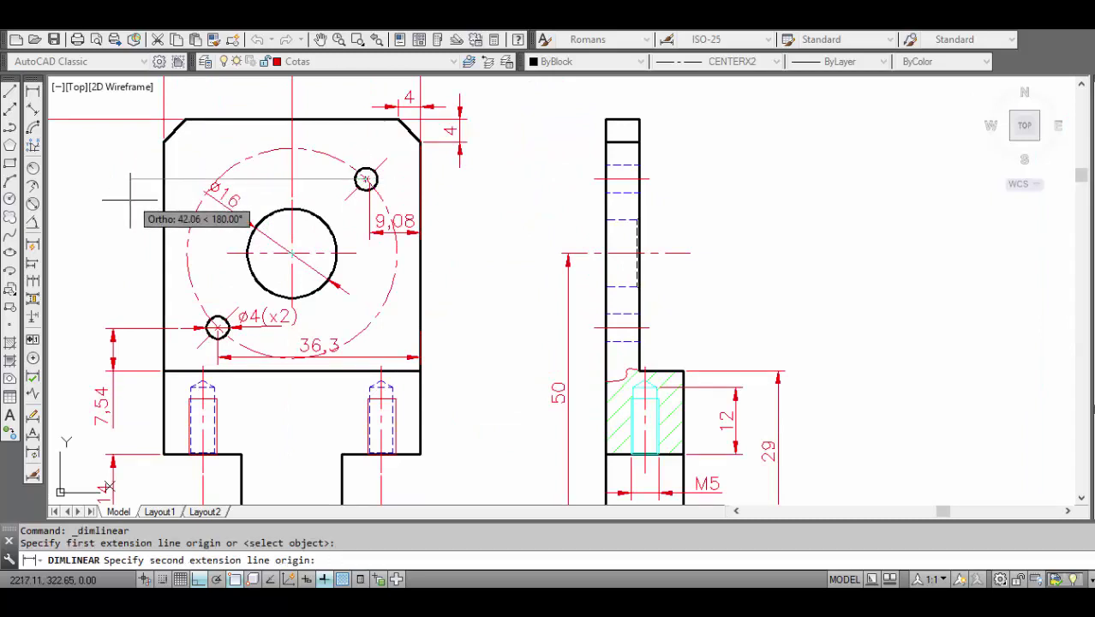
key(Escape)
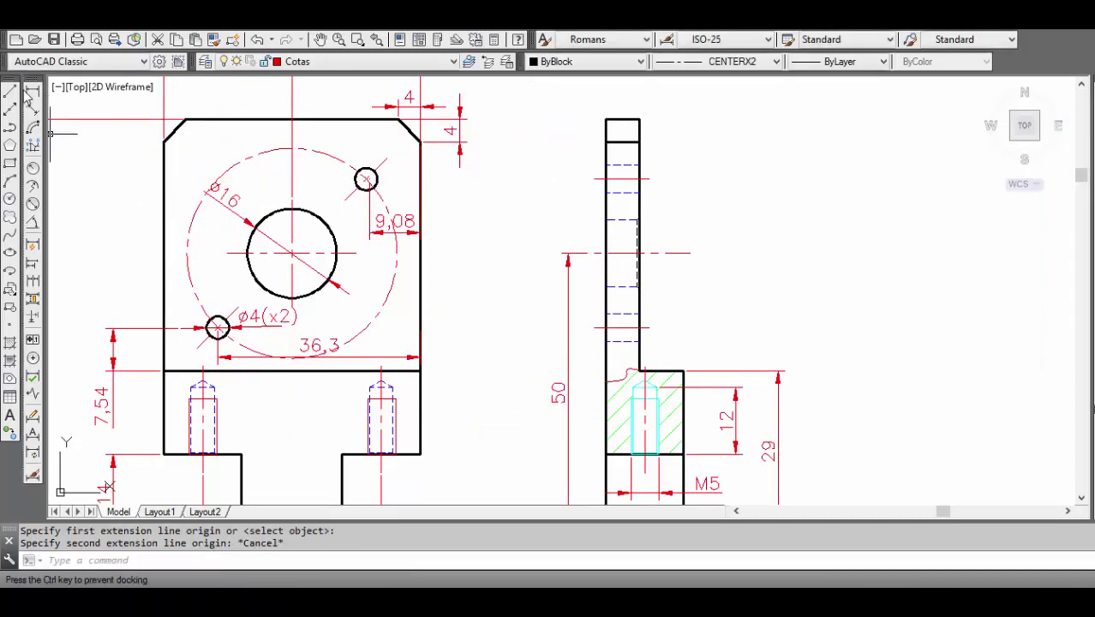
click(32, 93)
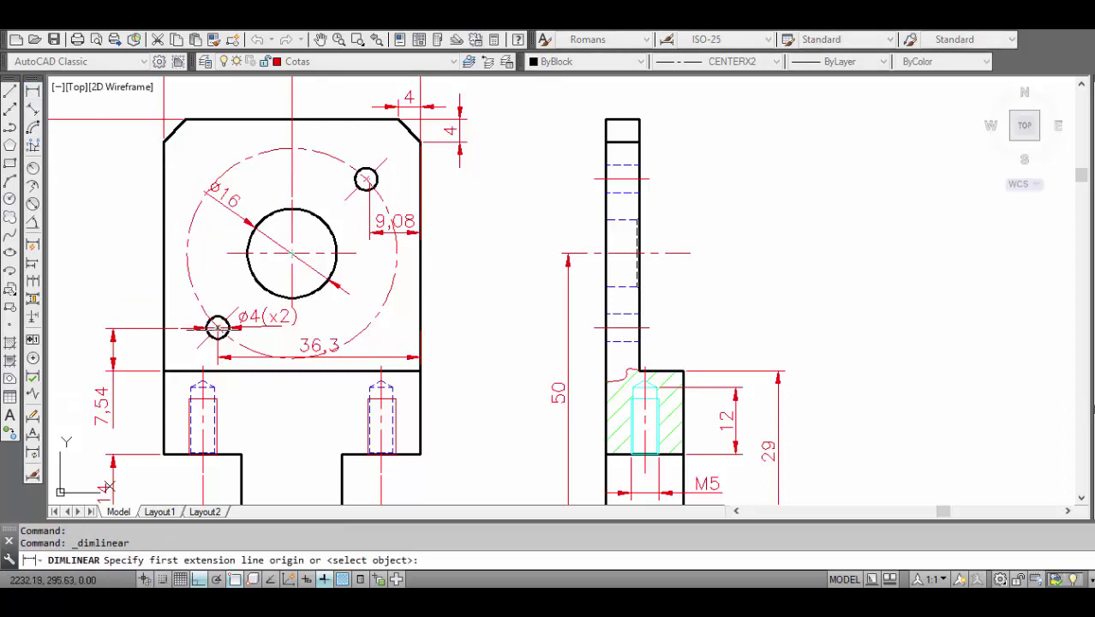
click(217, 327)
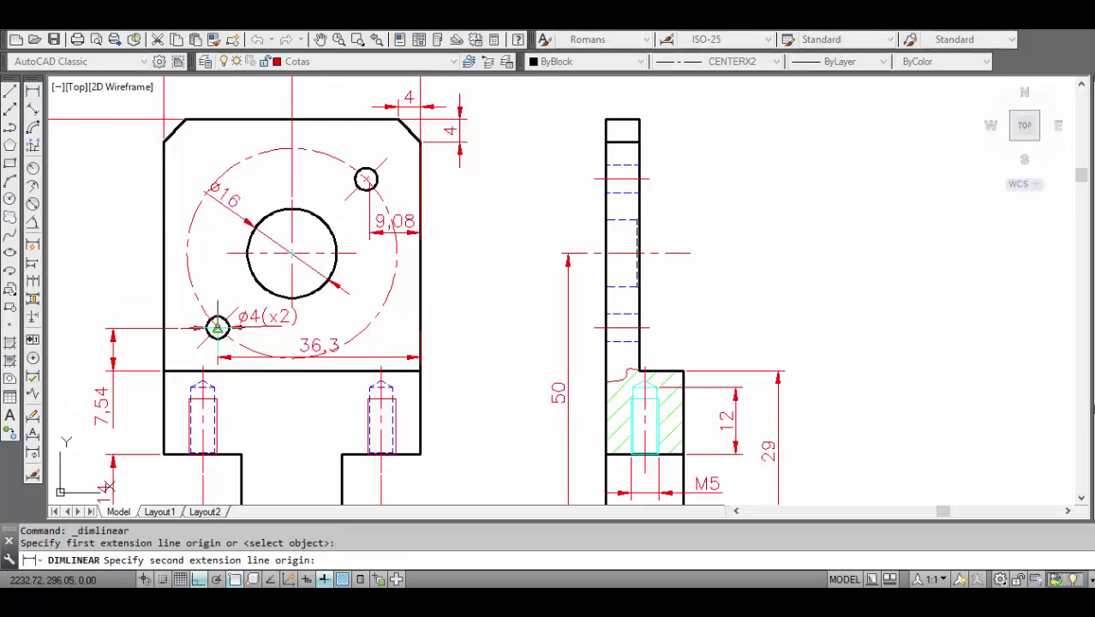
click(365, 179)
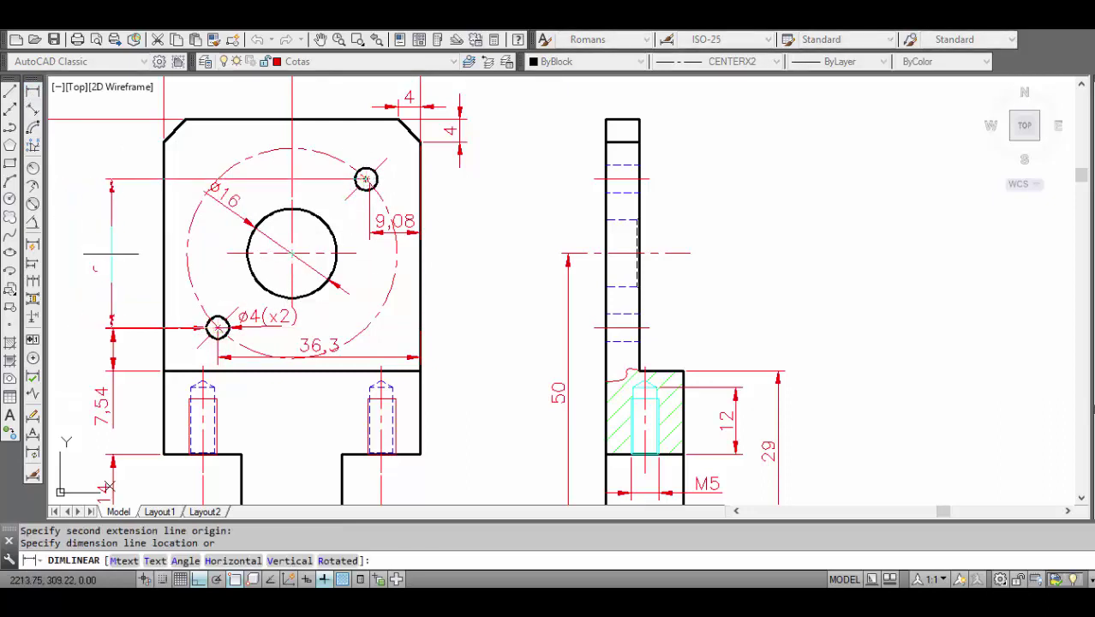
click(111, 328)
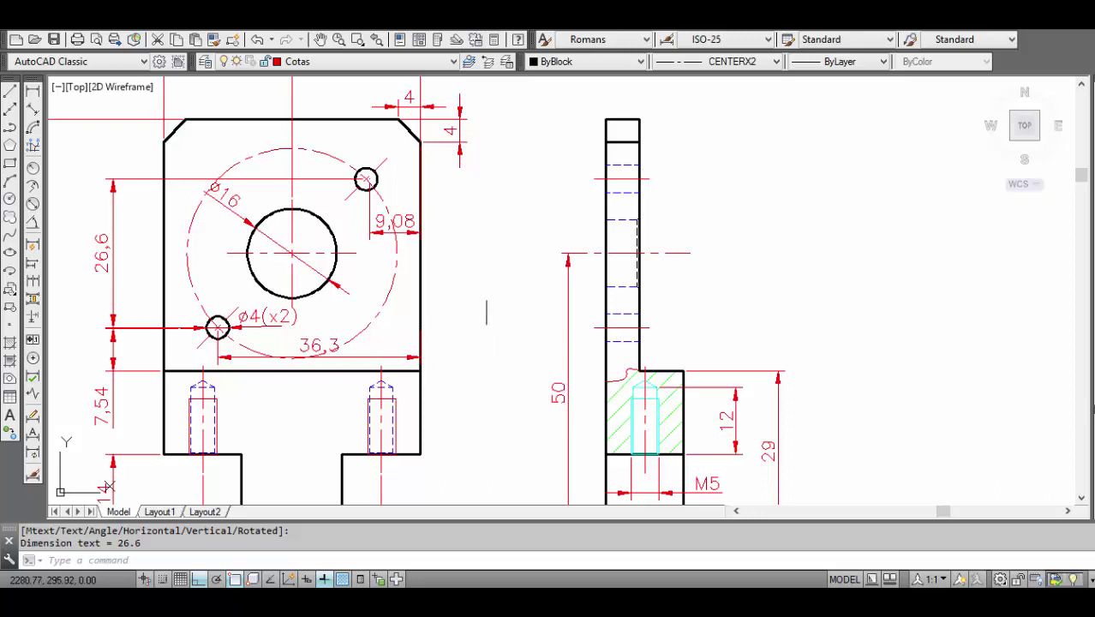
click(421, 381)
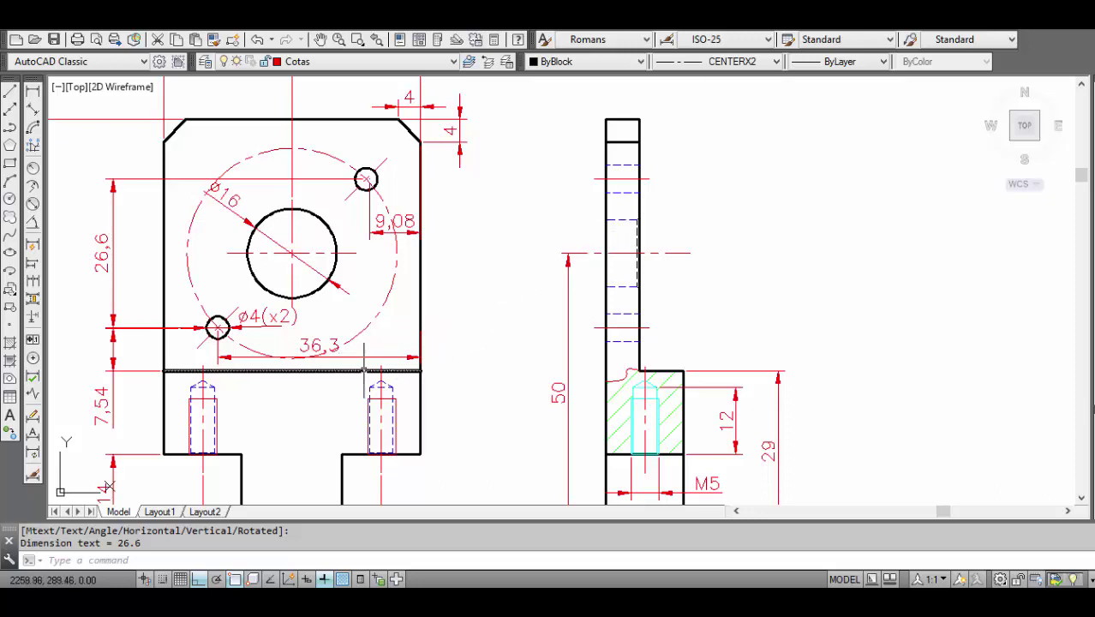
scroll(339, 364, down, 2)
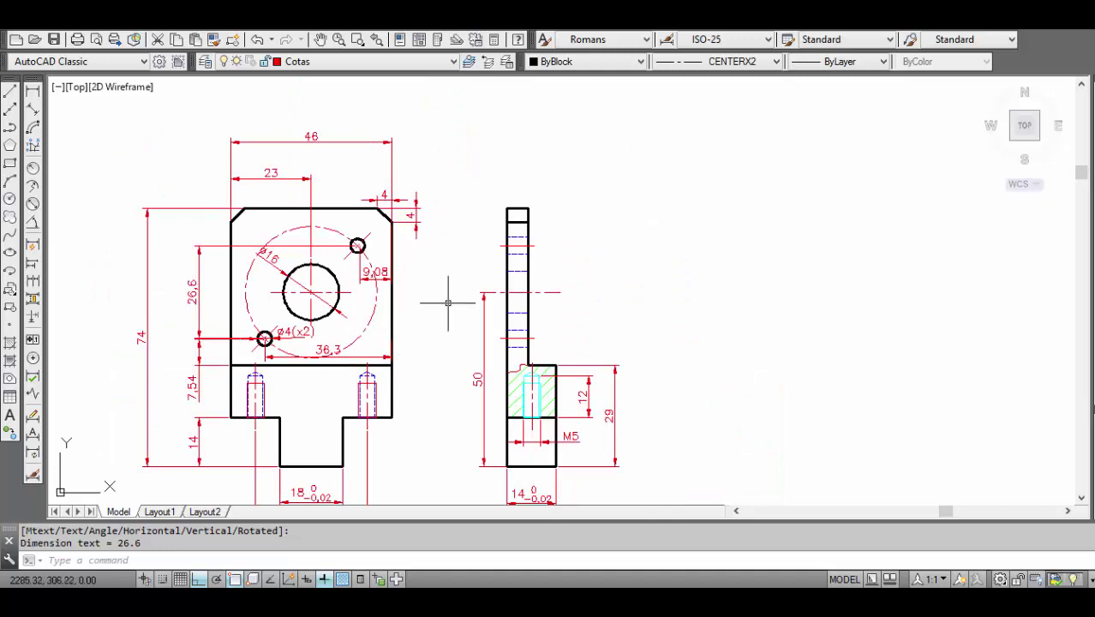
scroll(359, 335, up, 4)
scroll(502, 317, down, 4)
scroll(765, 361, up, 4)
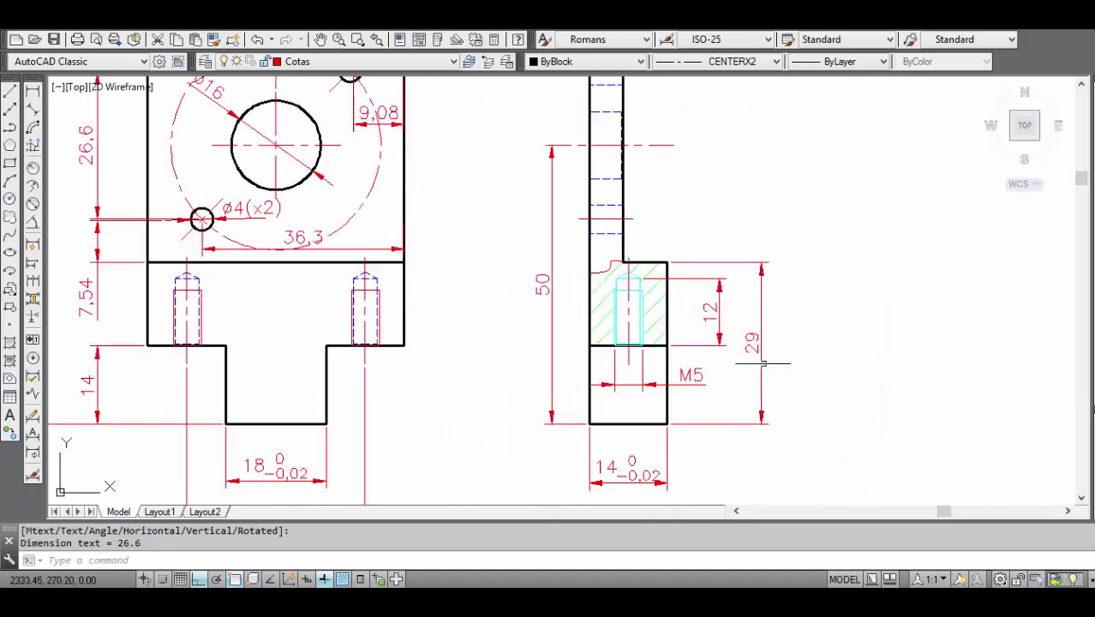
scroll(765, 362, up, 2)
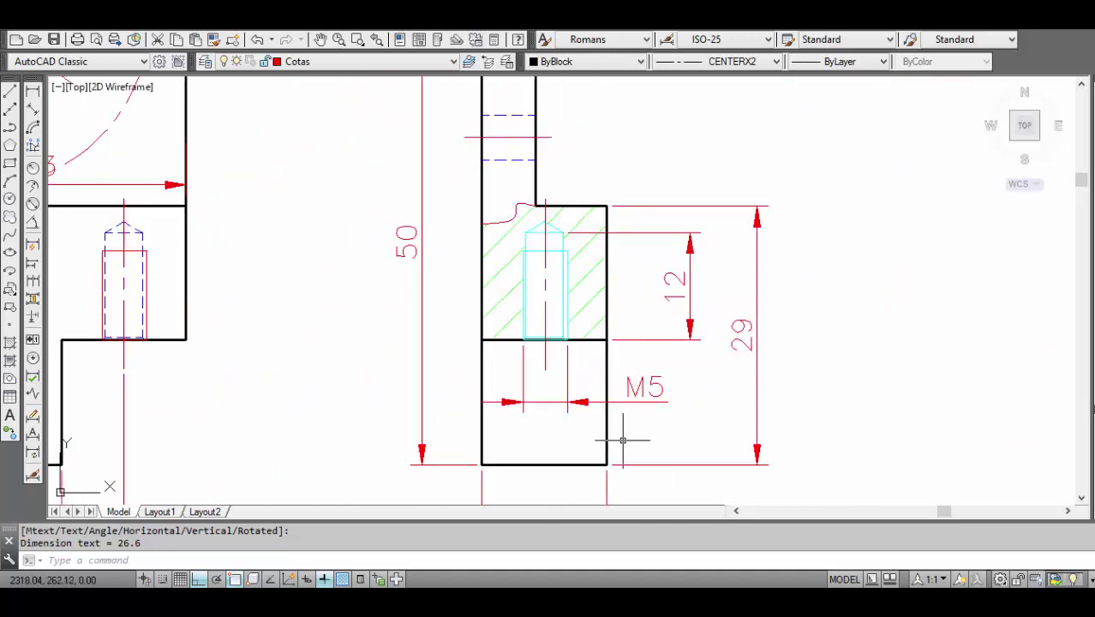
scroll(668, 296, down, 2)
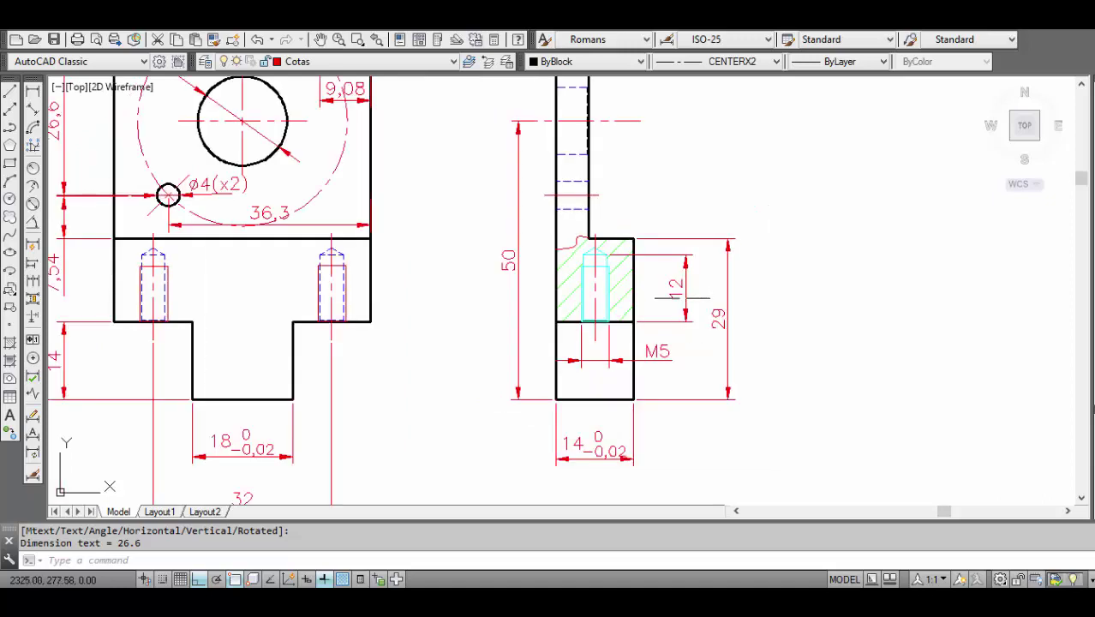
scroll(695, 268, up, 2)
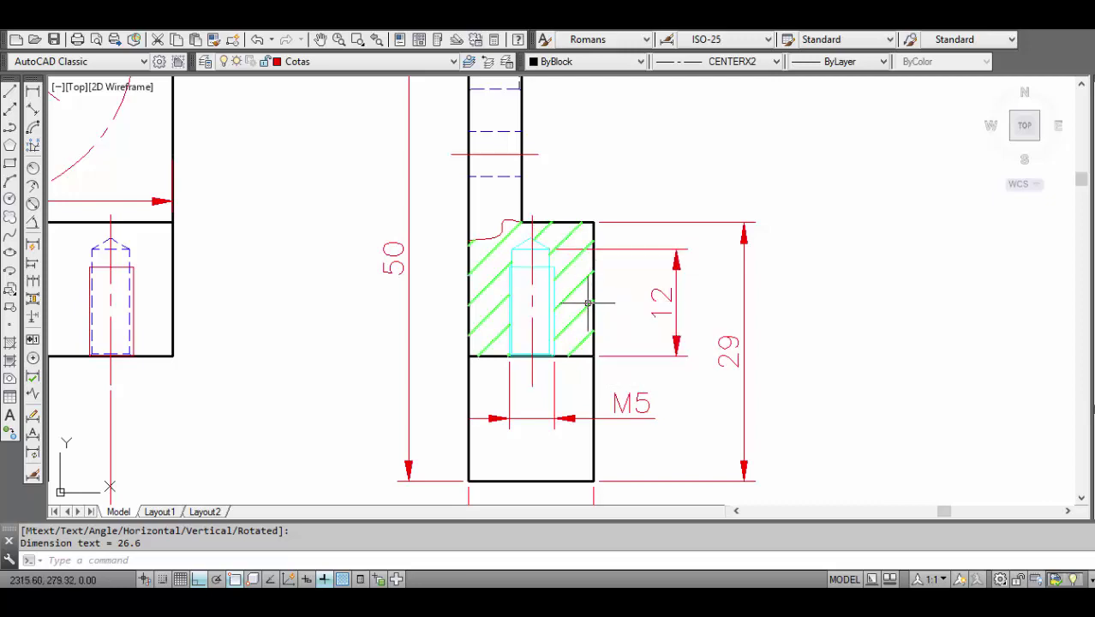
scroll(592, 301, down, 2)
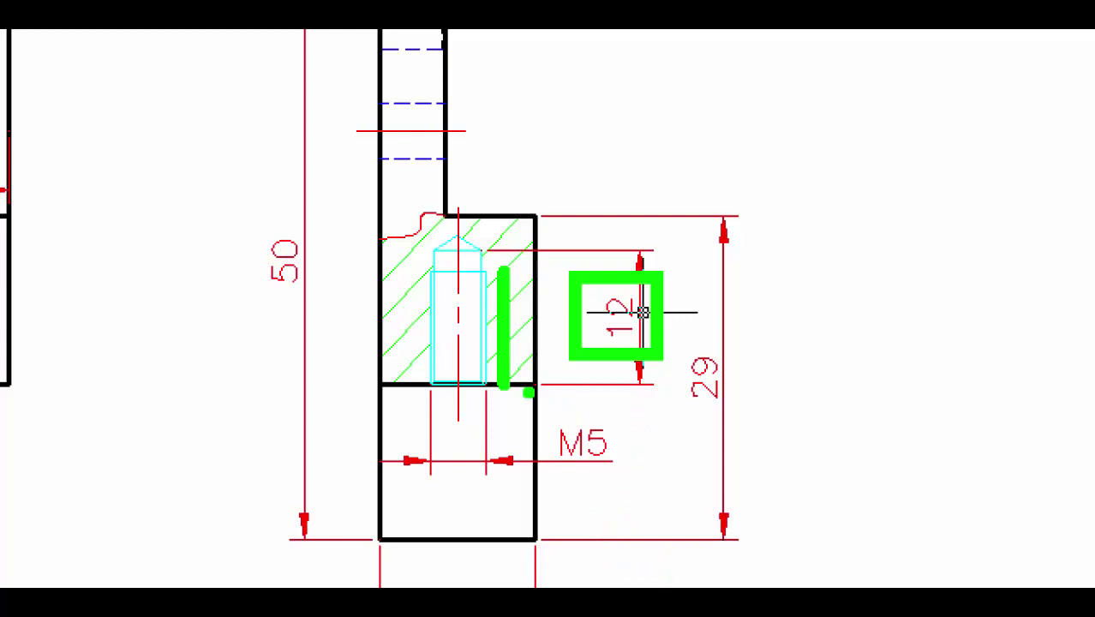
ctrl+shift+drag(523, 394, 643, 486)
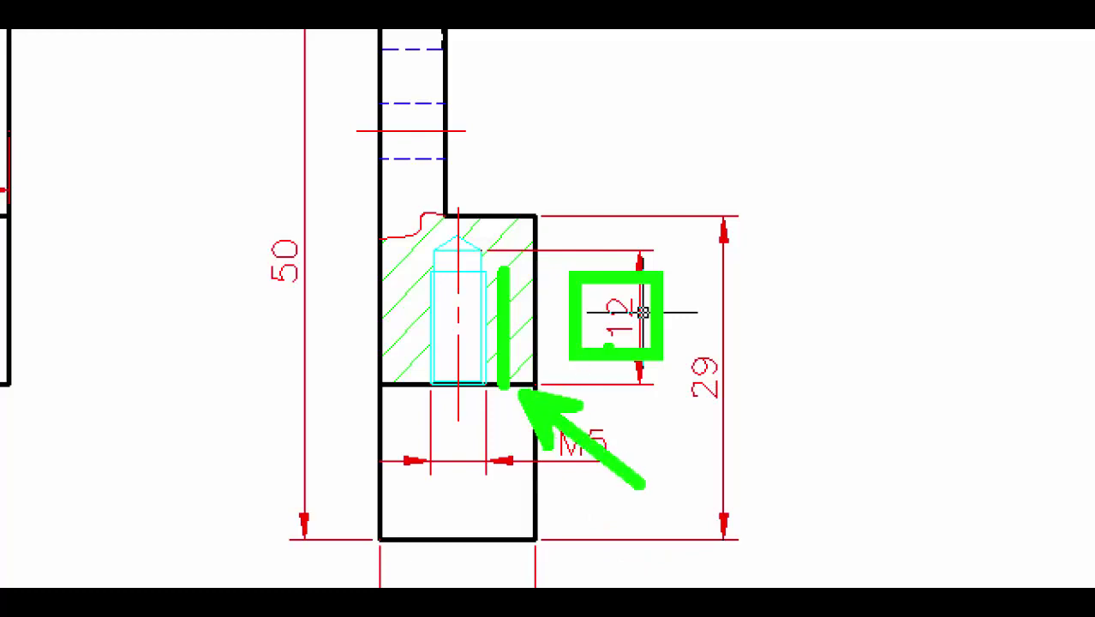
key(Escape)
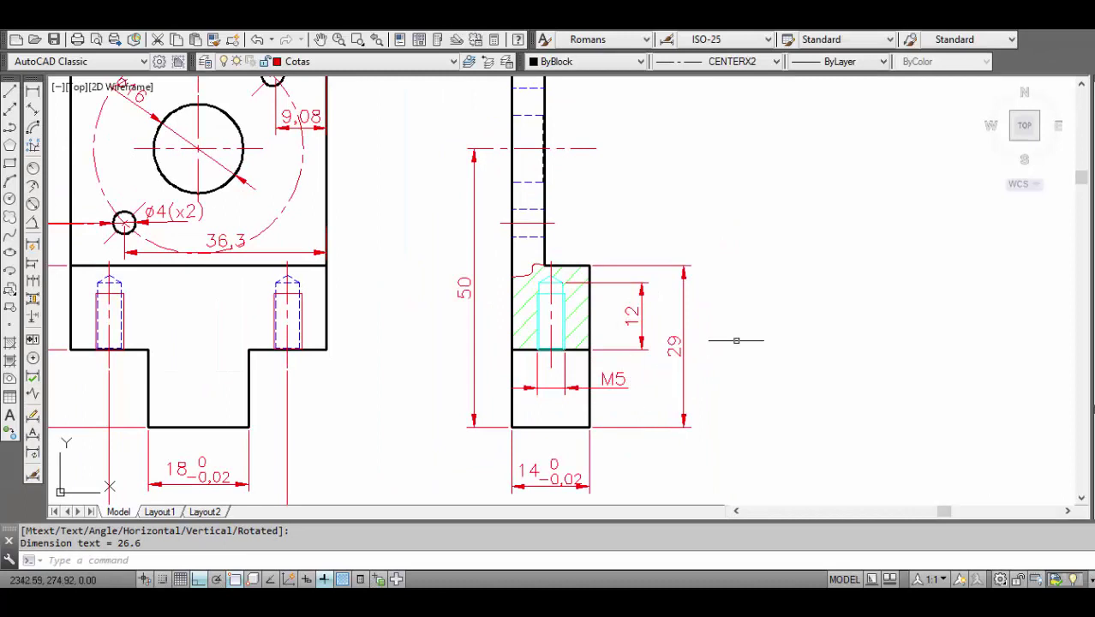
scroll(705, 336, down, 2)
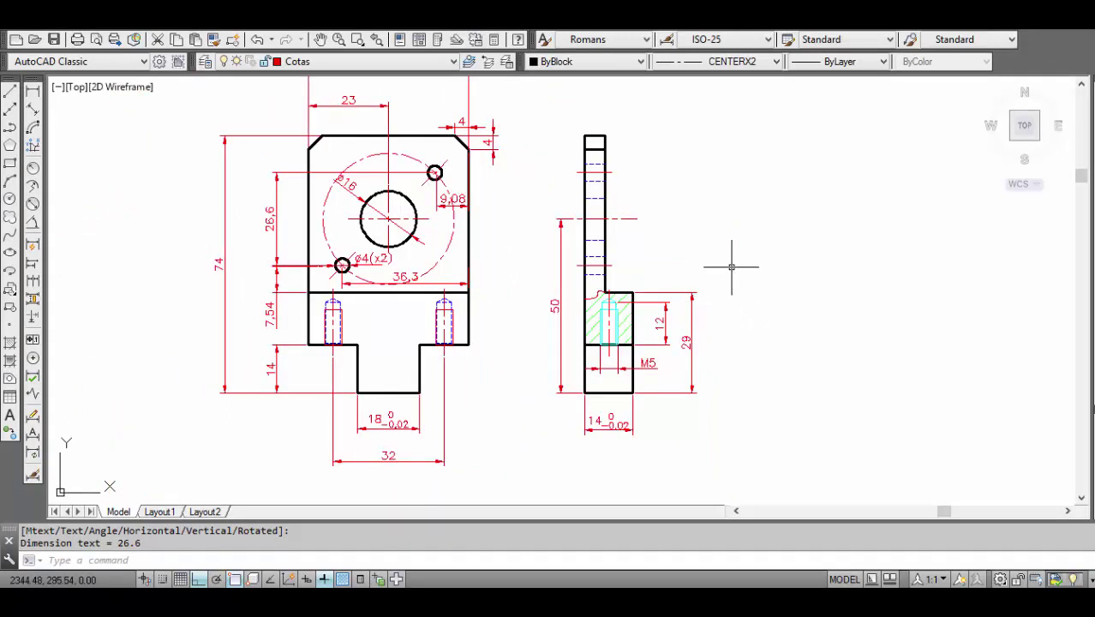
middle_drag(737, 270, 742, 327)
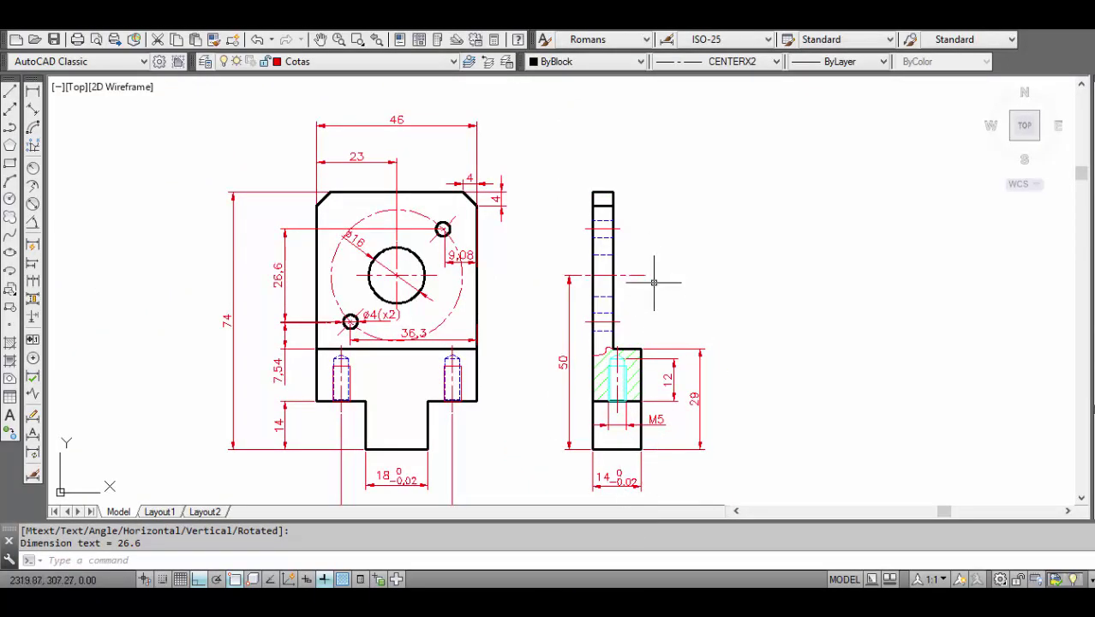
Dimension the side view's 6 thickness between its two top corners, placed above
click(32, 90)
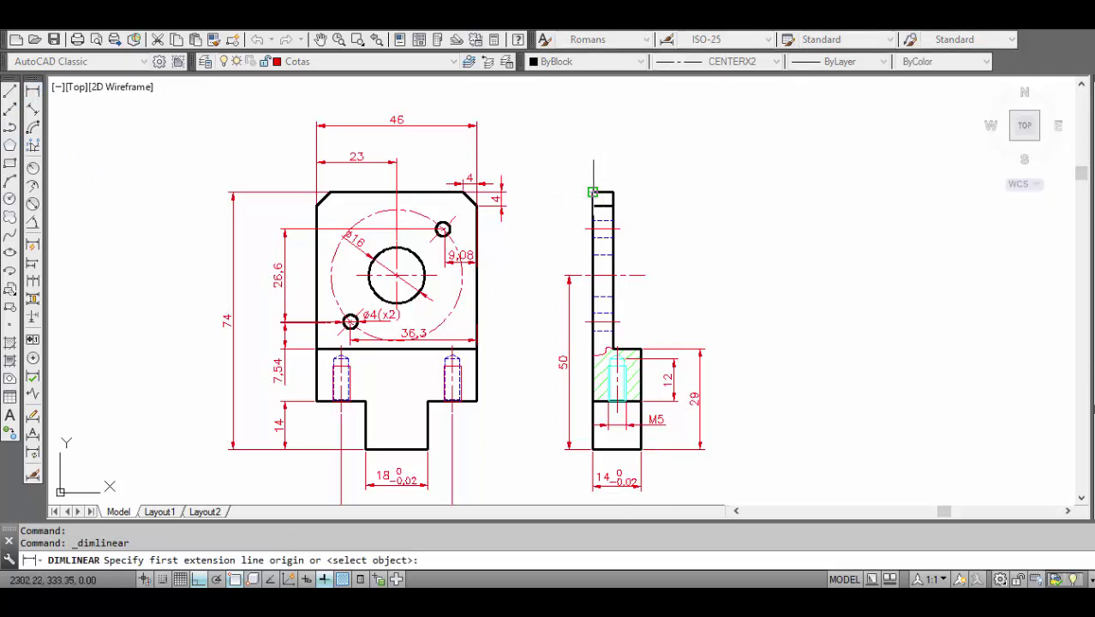
click(593, 193)
click(614, 192)
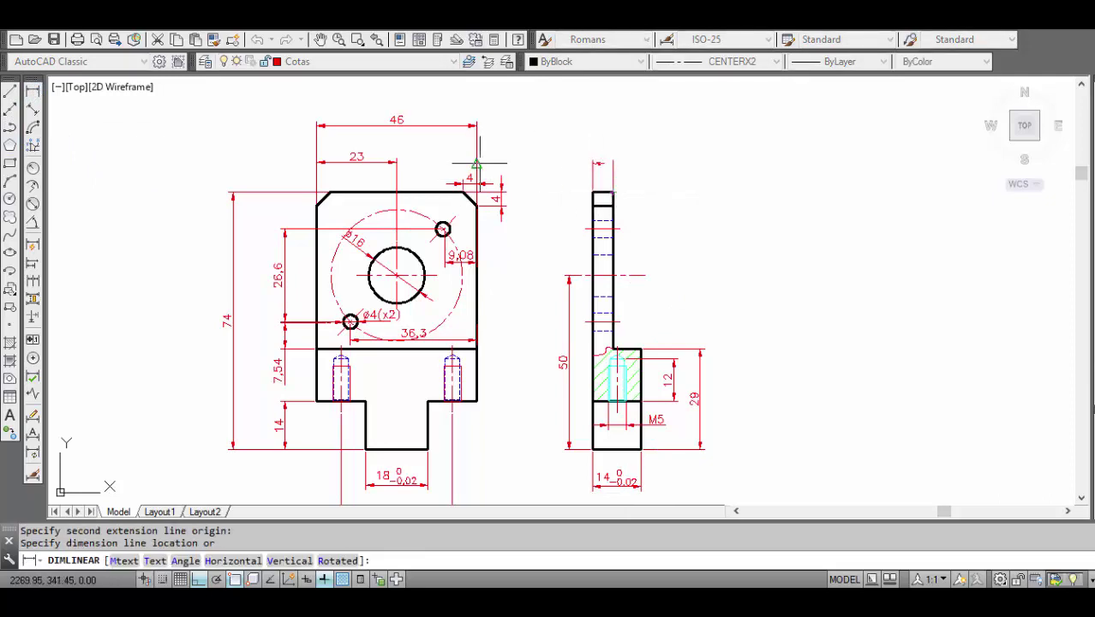
click(397, 161)
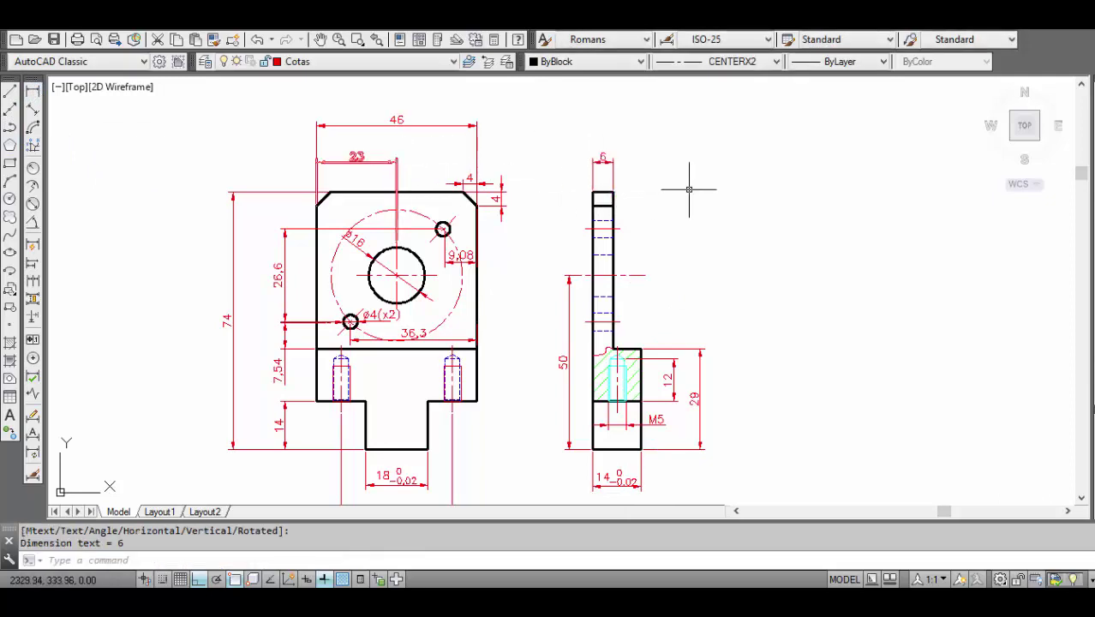